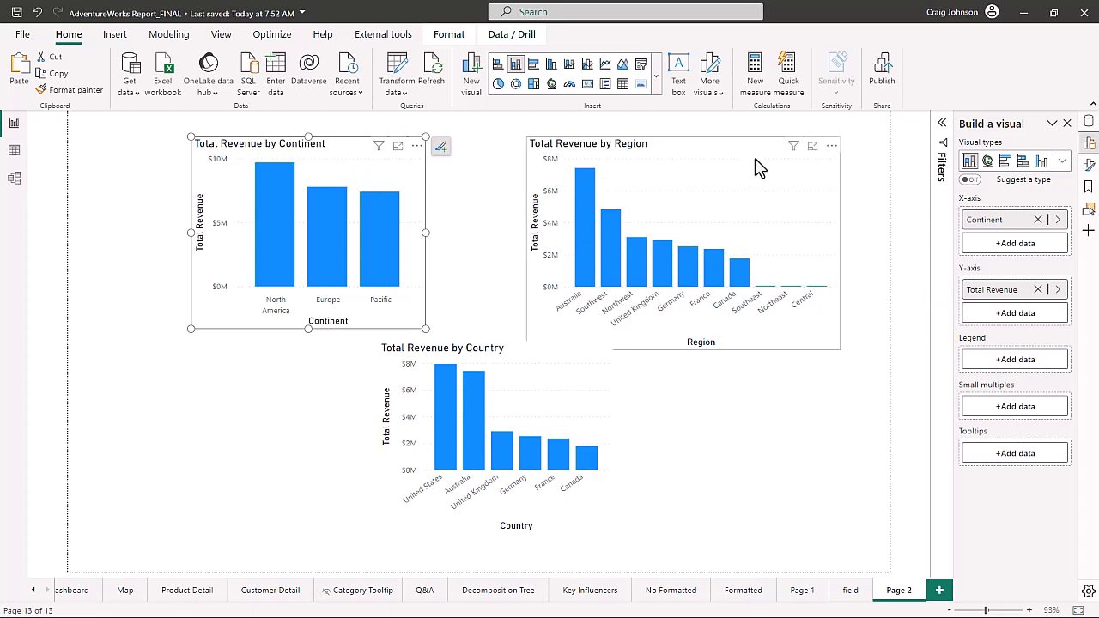
Review the Region and Country revenue charts on Page 2, and shift the Country chart slightly down and to the left.
left_click(720, 156)
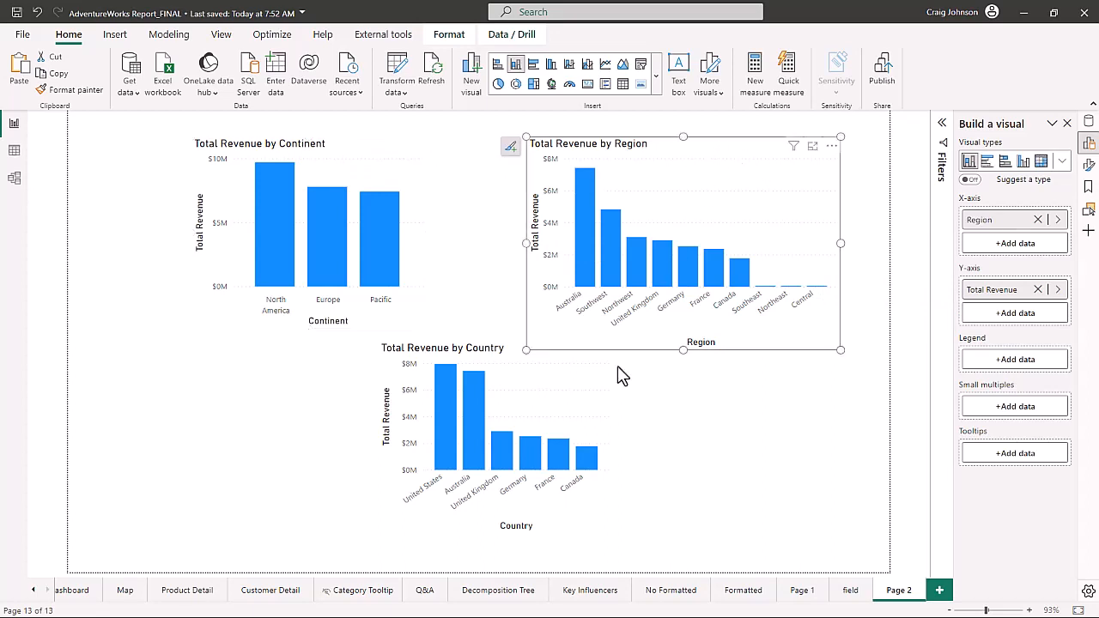
left_click(575, 523)
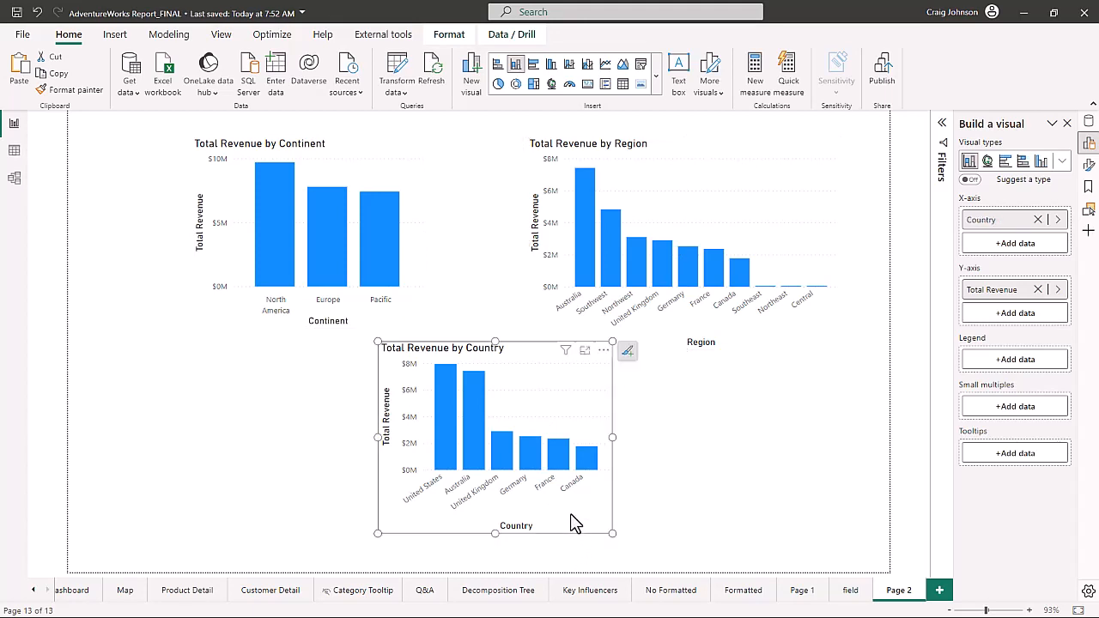
left_click_drag(519, 352, 493, 357)
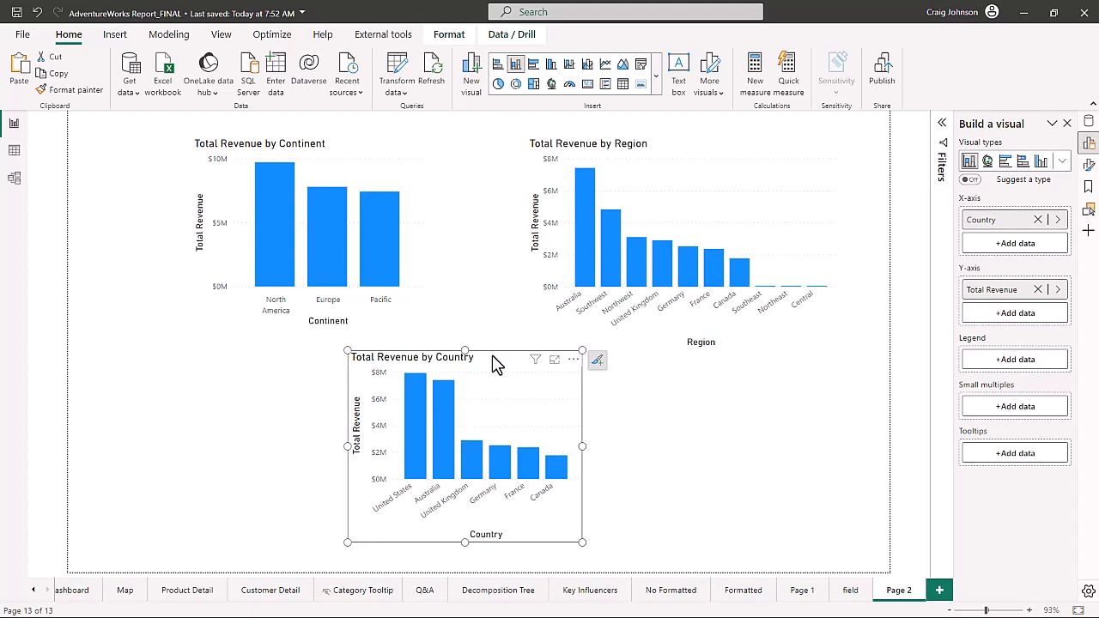
Open the field page and try its prmList slicer with Country selected, followed by Continent.
left_click(847, 594)
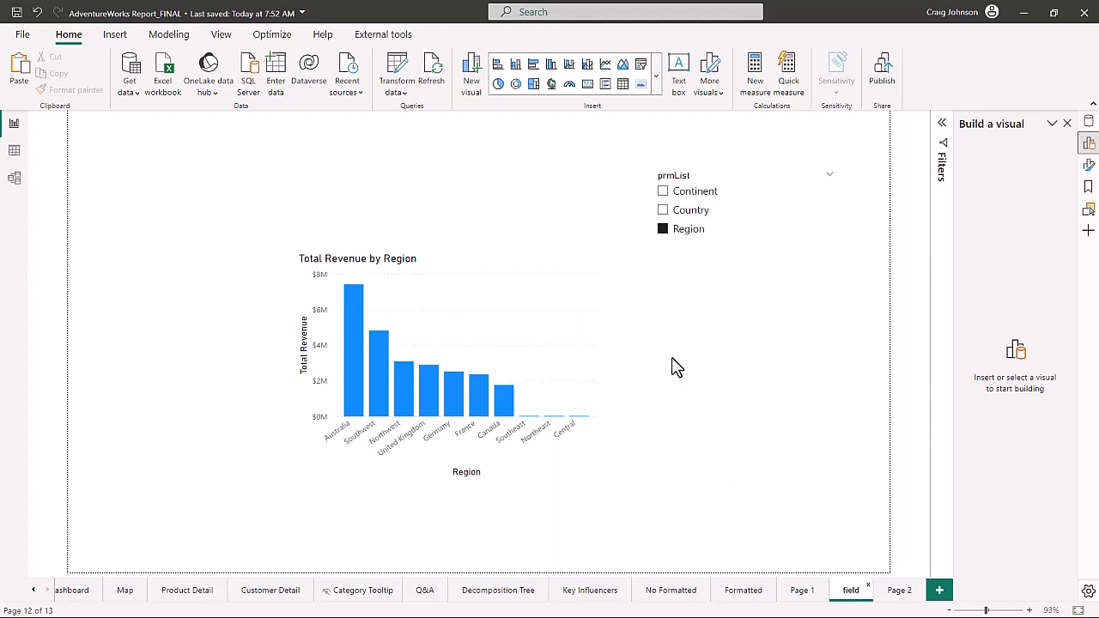
left_click(662, 210)
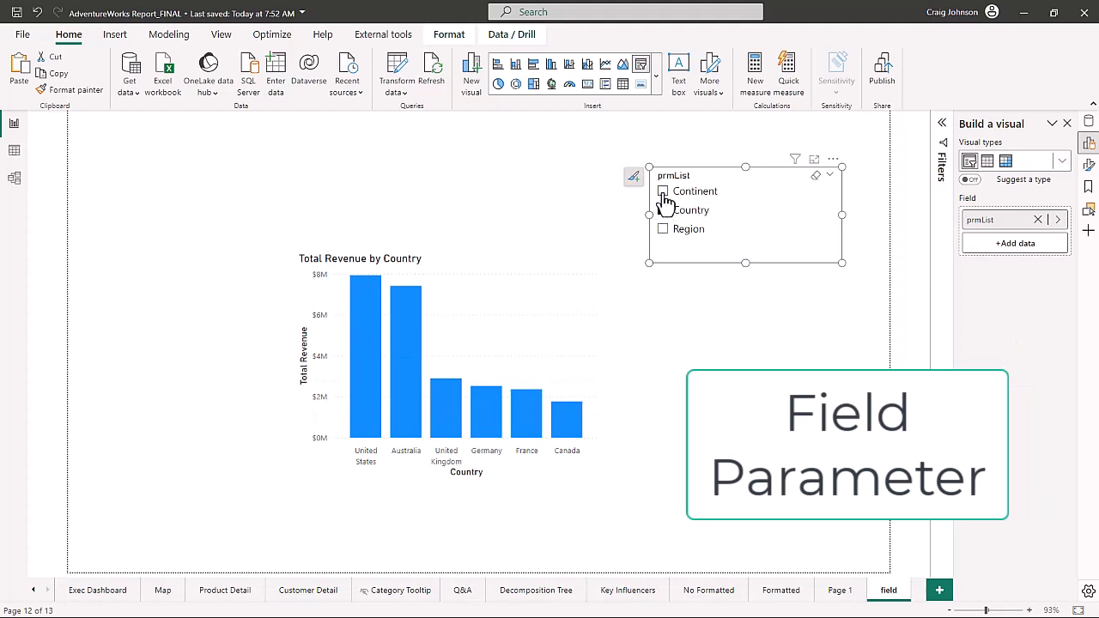
left_click(663, 192)
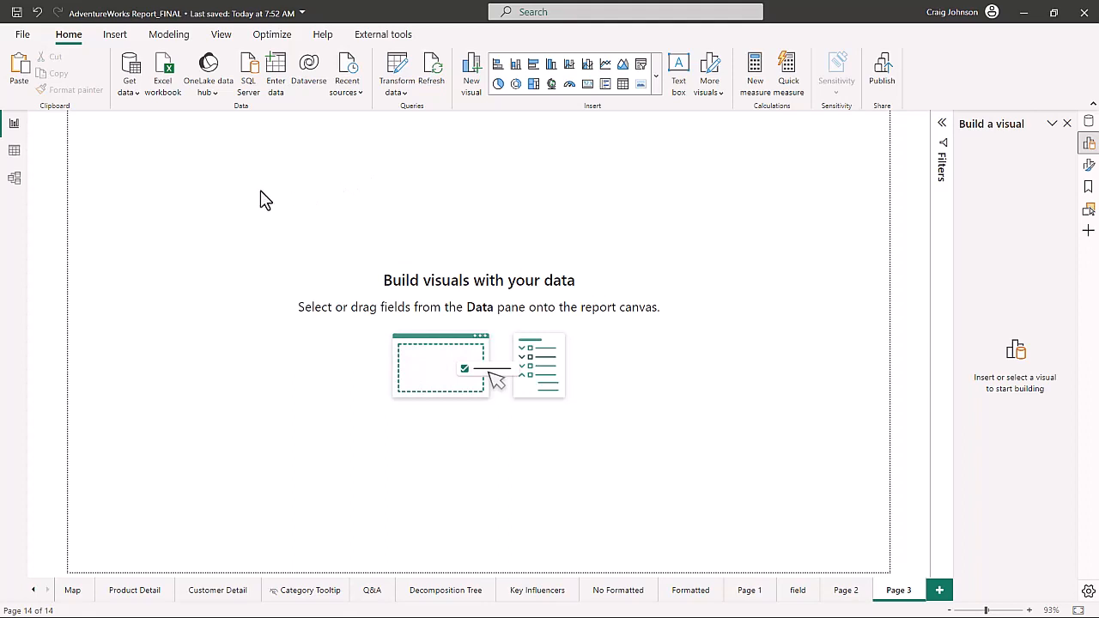
Start a new Fields parameter on Page 3 and name it PRMRegions.
left_click(169, 36)
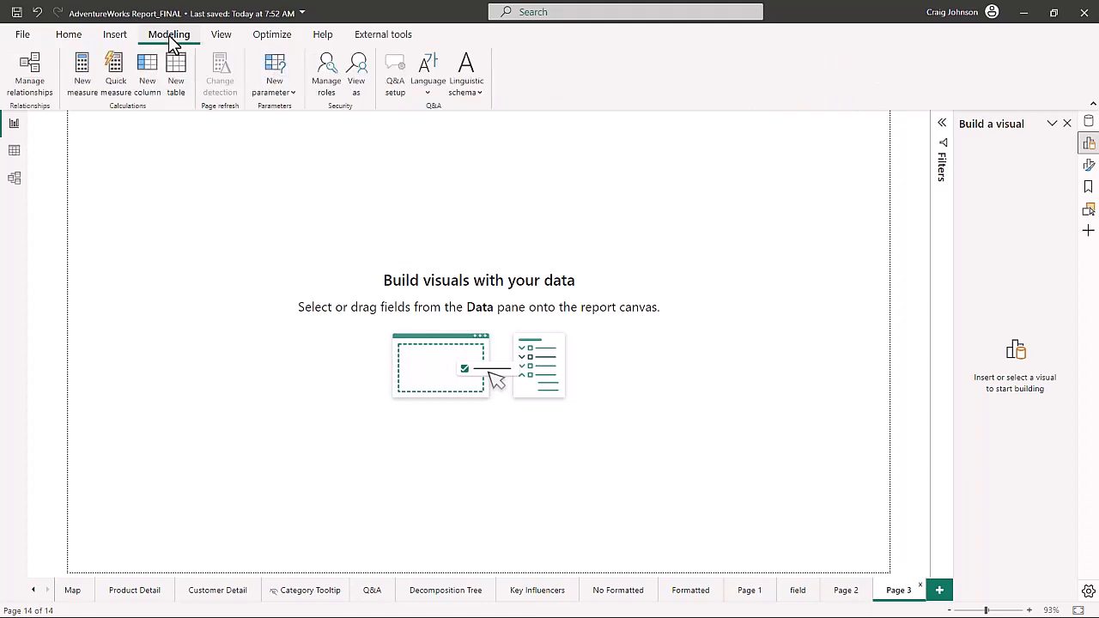
left_click(292, 94)
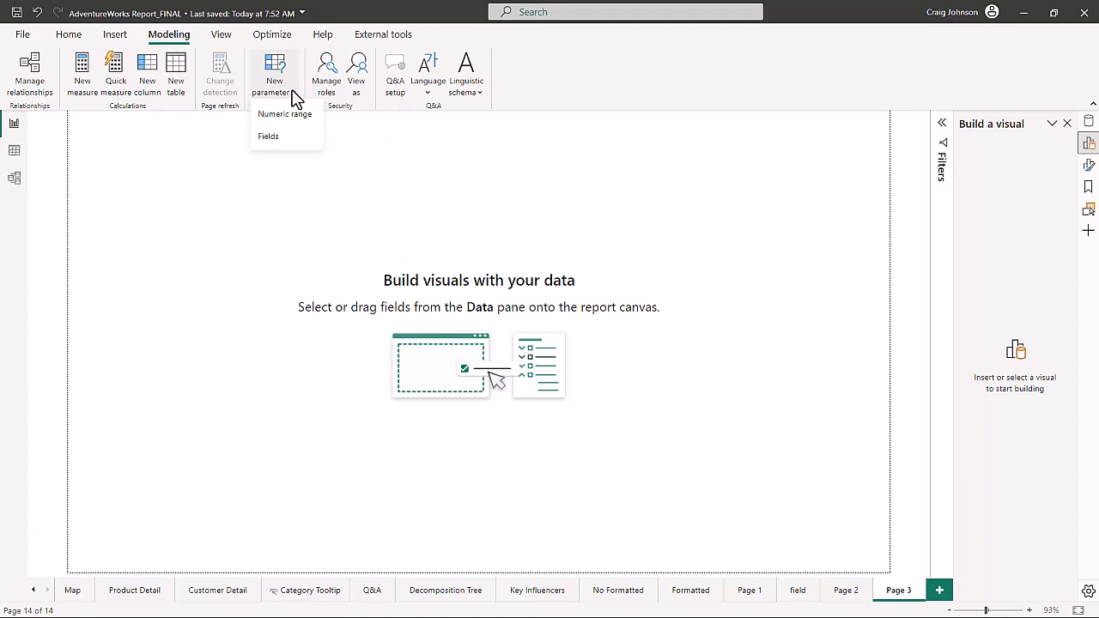
left_click(268, 139)
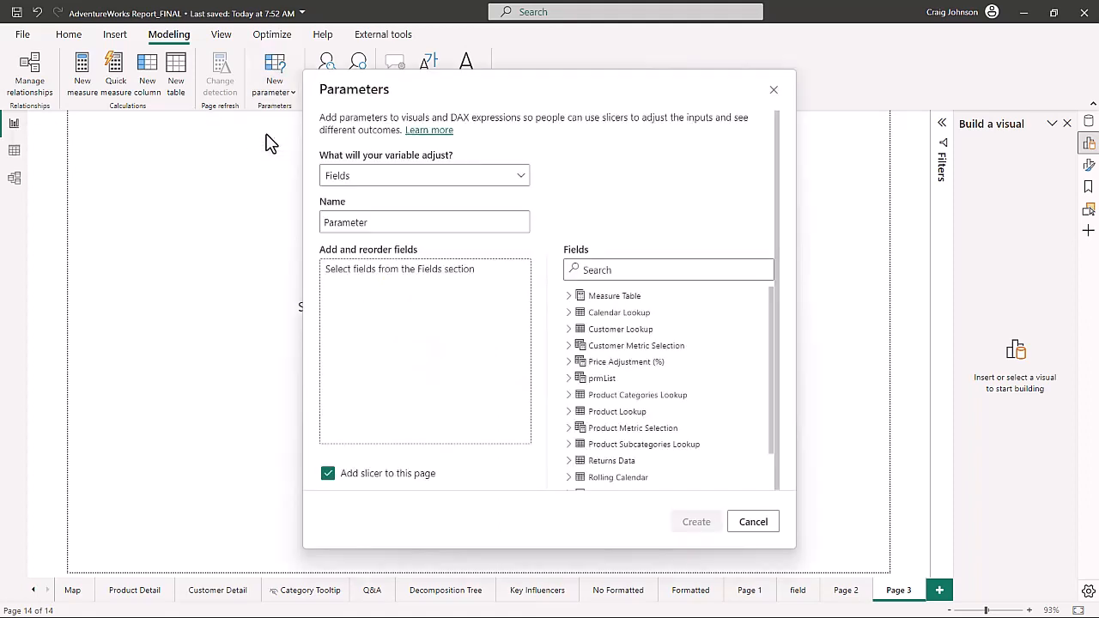
left_click(385, 224)
left_click_drag(386, 223, 272, 215)
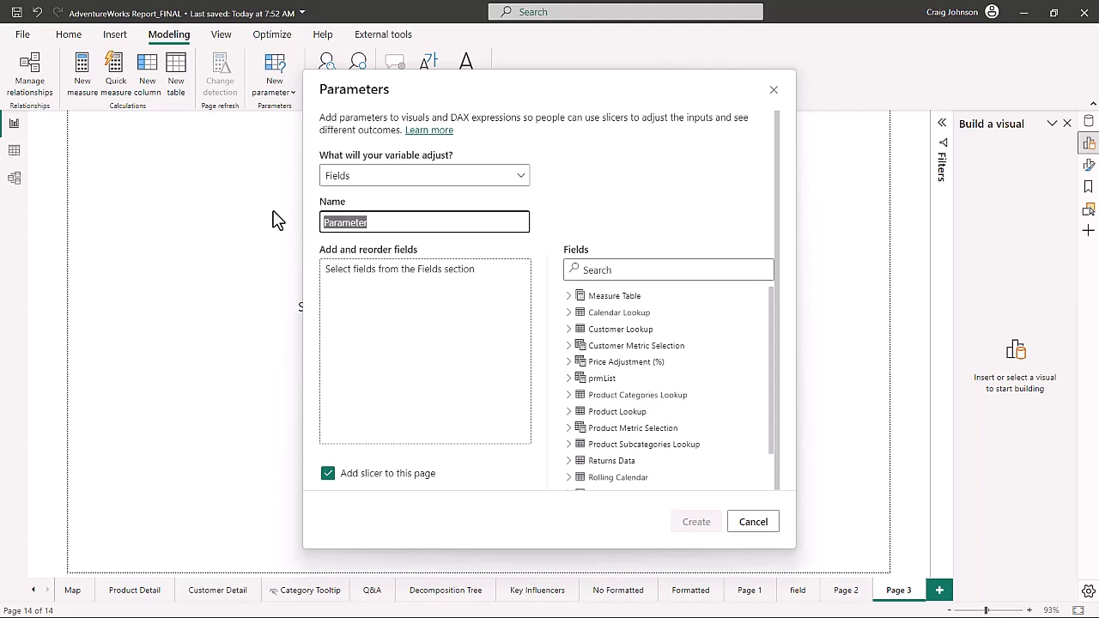
type("PRMRegions")
Add Continent, Country and Region from Territory Lookup to the parameter and create it with a slicer on this page.
left_click_drag(770, 338, 765, 400)
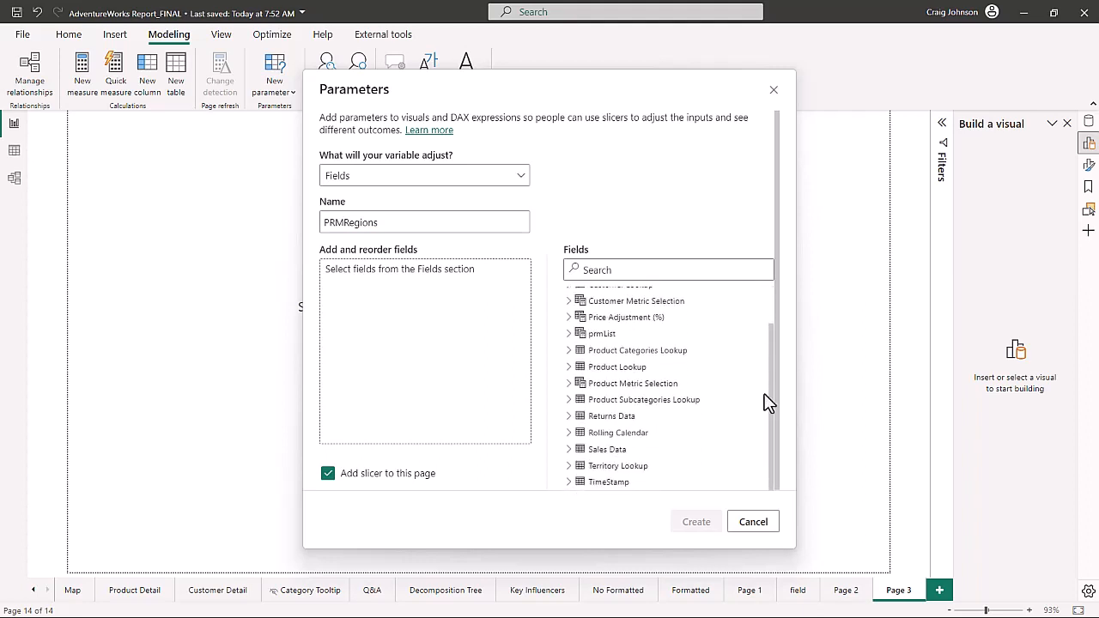
left_click(568, 465)
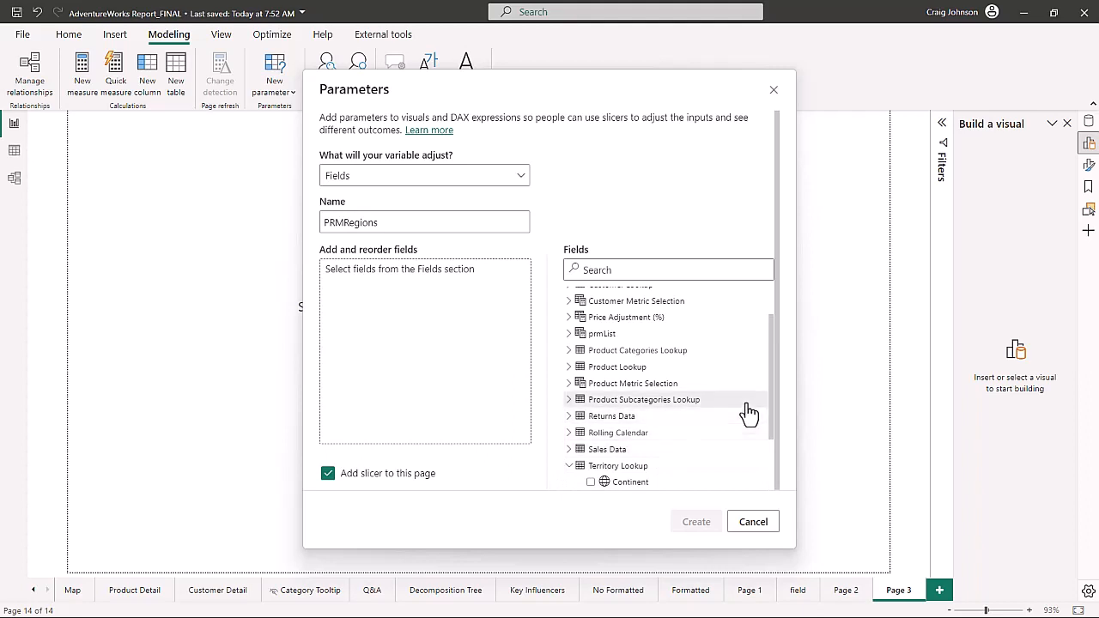
scroll(747, 412, "down", 1)
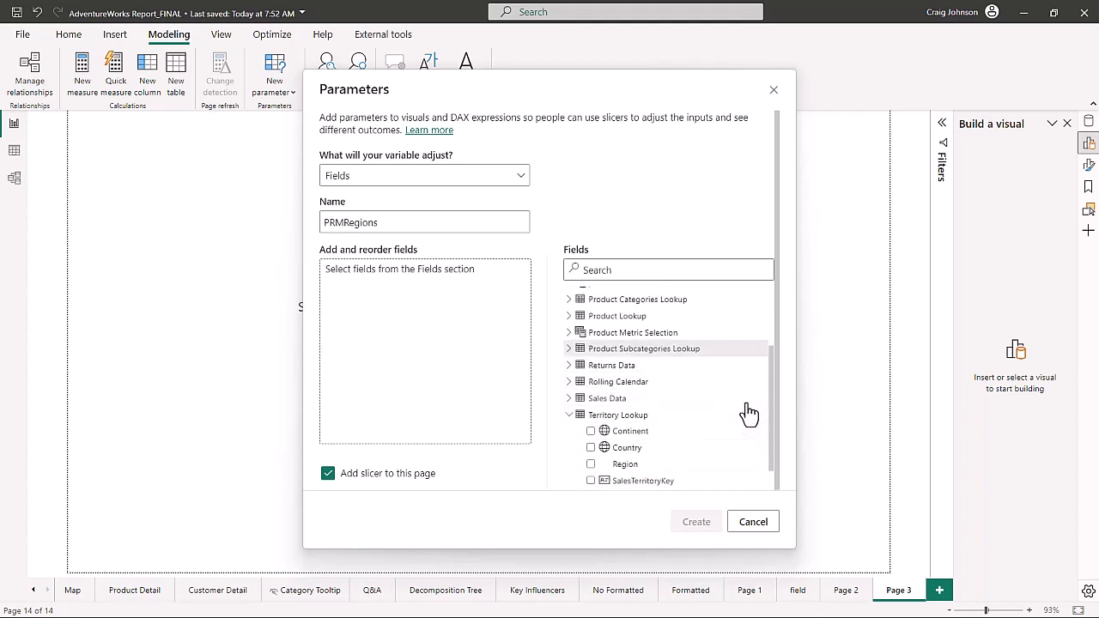
left_click(591, 430)
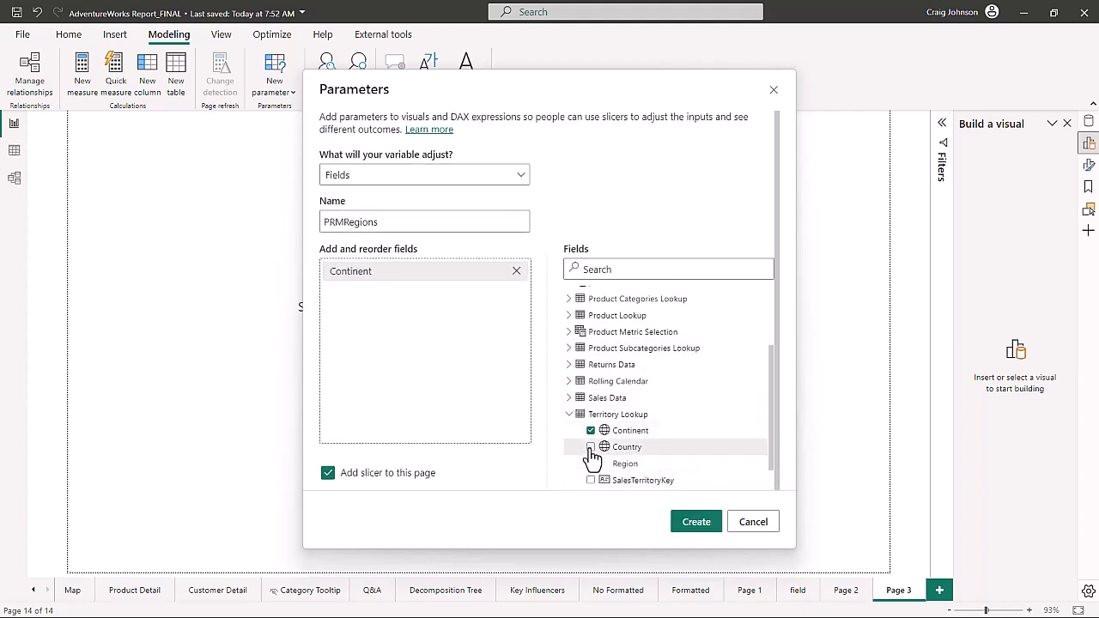
left_click(591, 447)
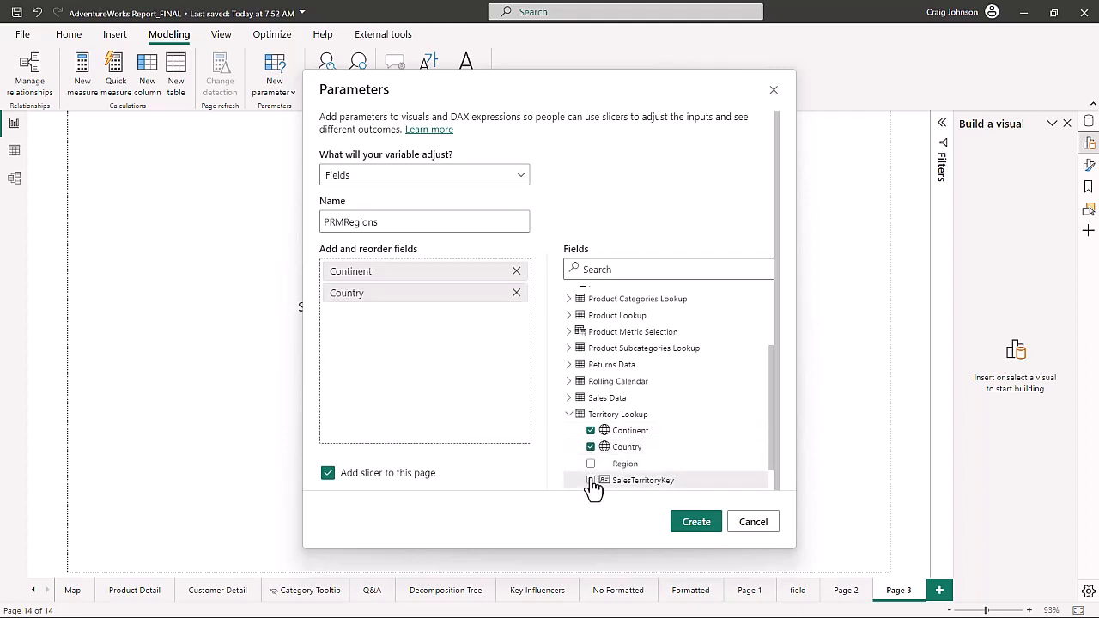
left_click(590, 465)
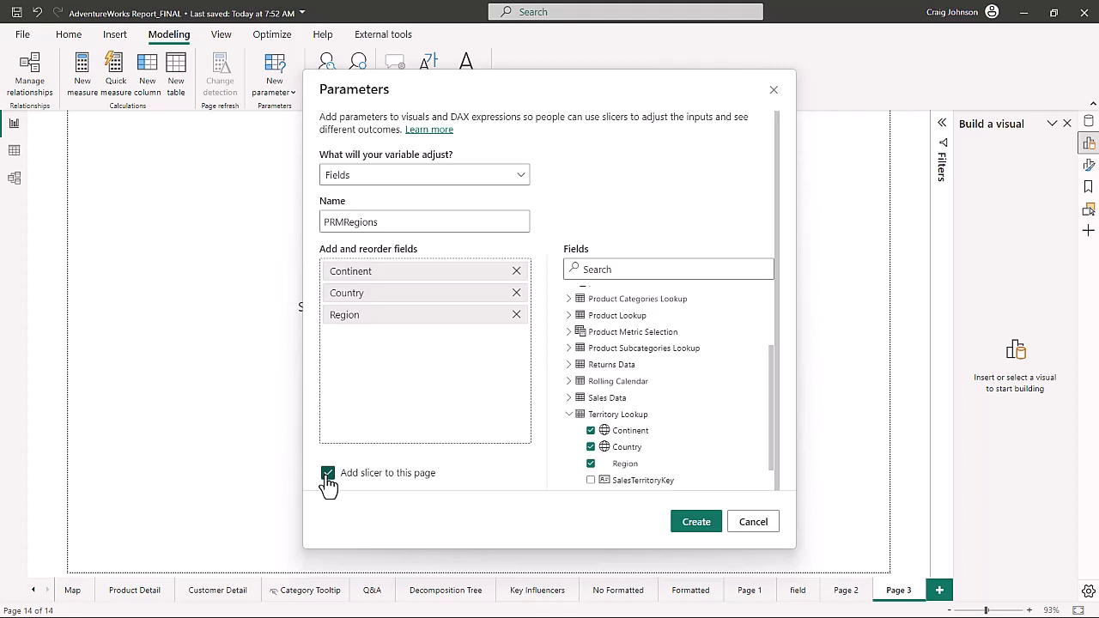
left_click(697, 524)
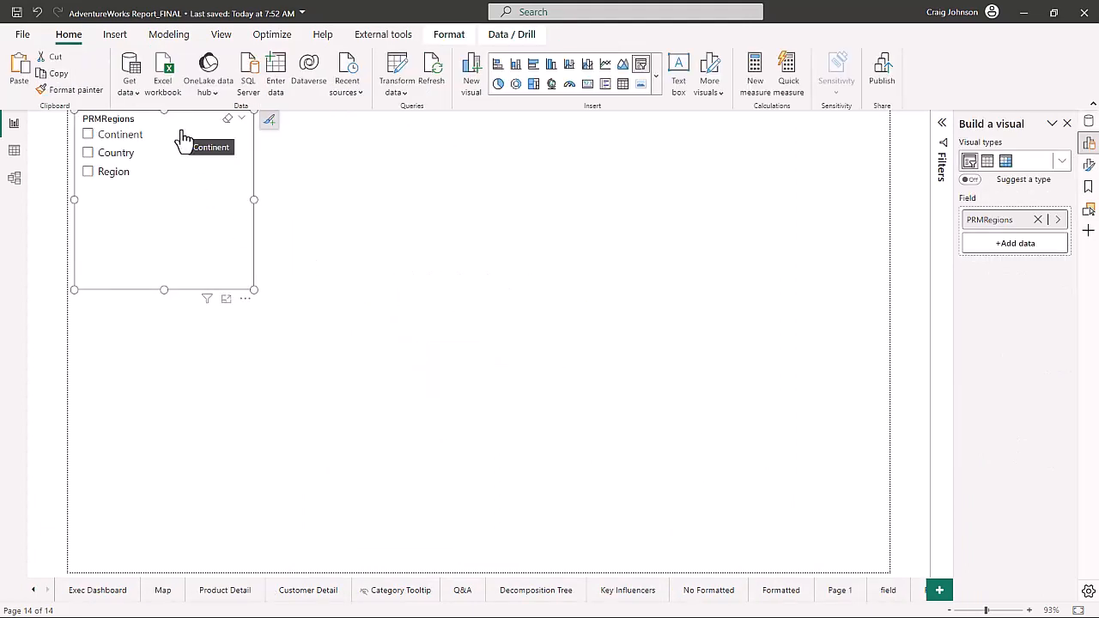
Move the PRMRegions slicer to the upper-right area of the report page and place a stacked column chart near the page's middle.
left_click_drag(183, 140, 755, 166)
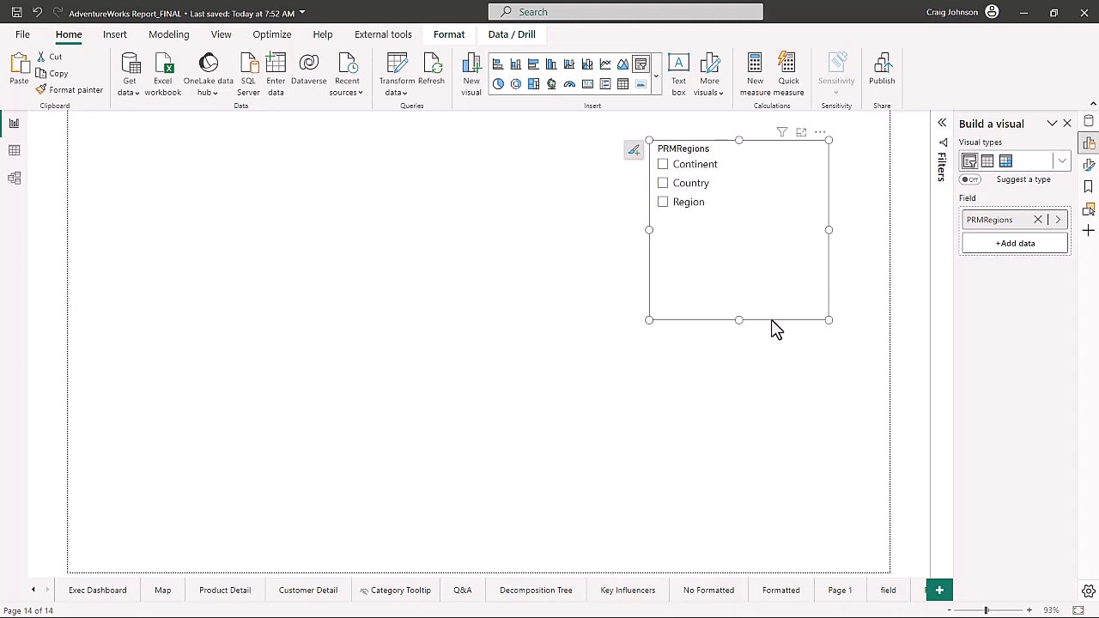
left_click(504, 273)
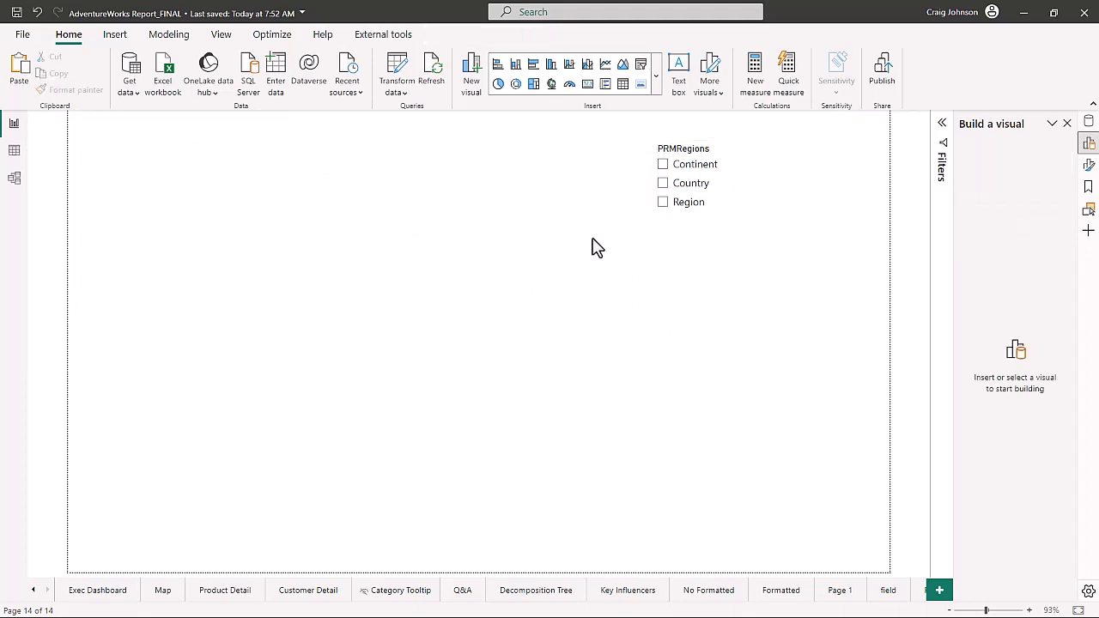
left_click(515, 68)
left_click_drag(245, 369, 369, 265)
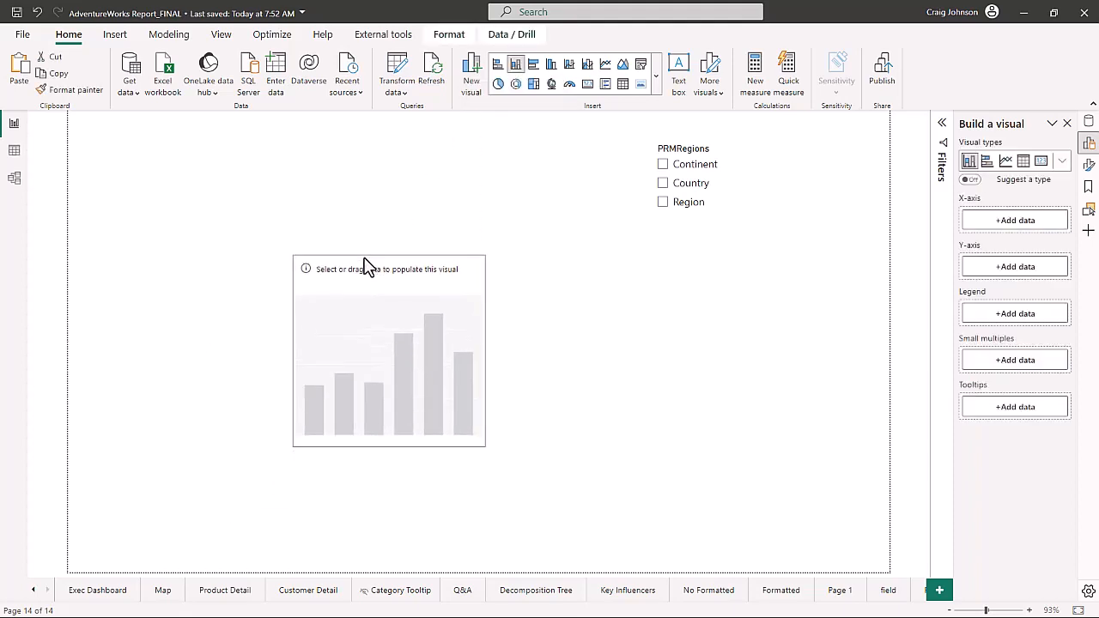
Set the column chart's X-axis to the Continent field from Territory Lookup.
left_click(1013, 225)
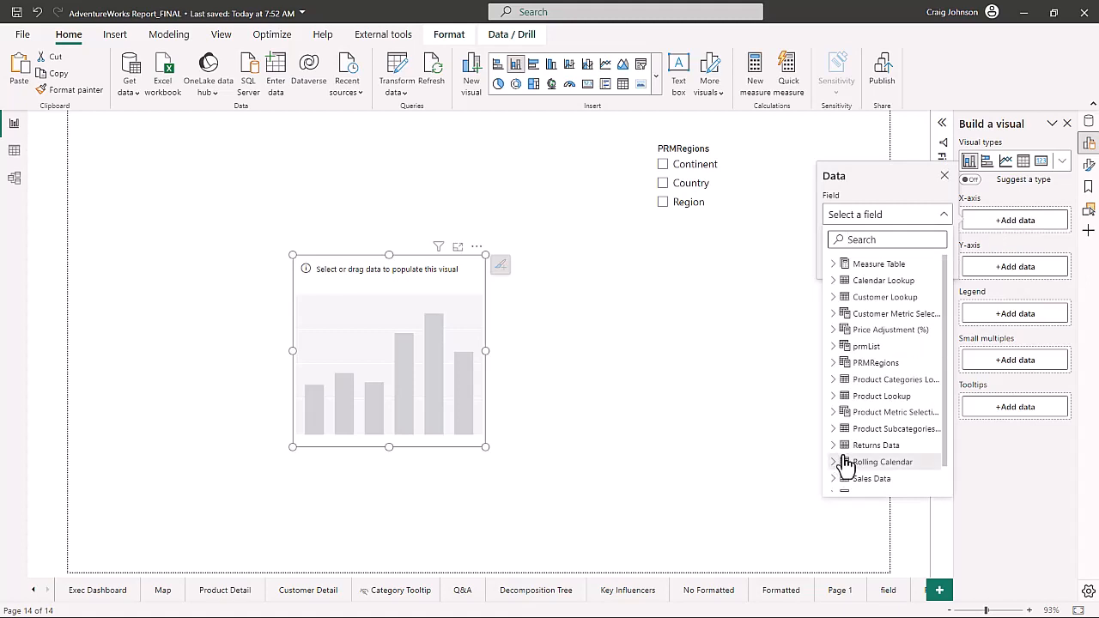
scroll(841, 455, "down", 1)
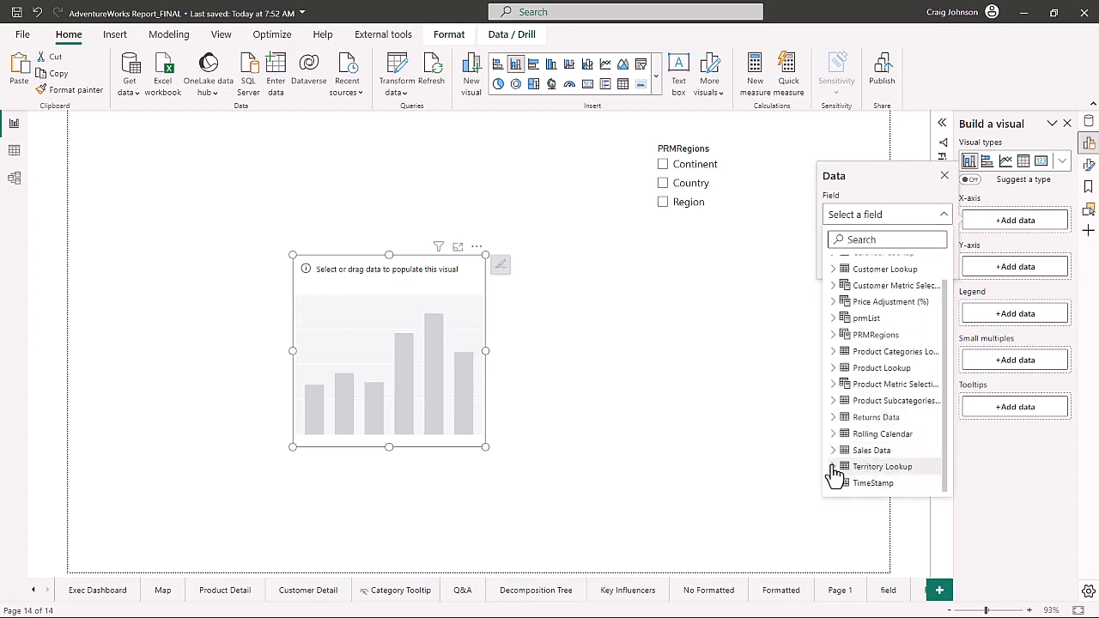
left_click(833, 466)
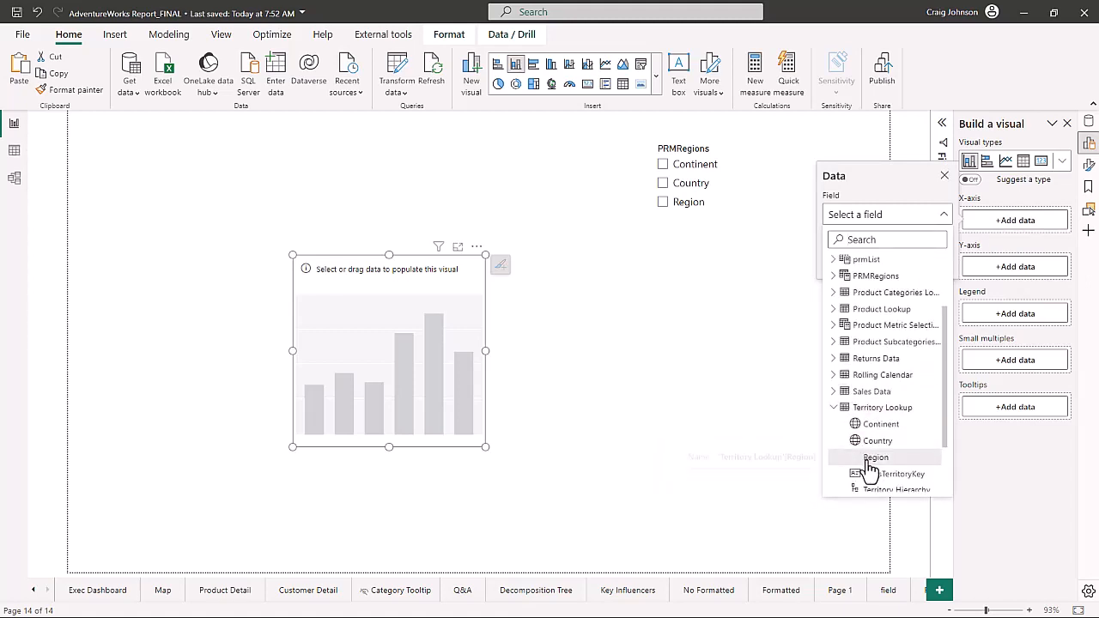
left_click(877, 424)
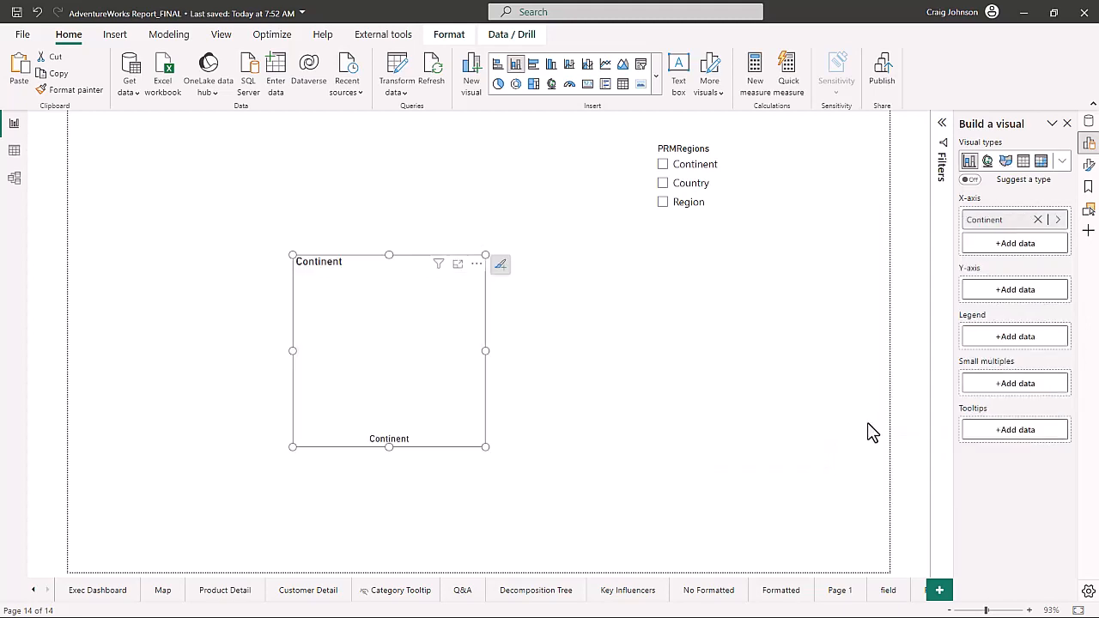
Add the Total Revenue measure from Measure Table to the chart's Y-axis and enlarge the chart toward its lower-right corner.
left_click(1010, 289)
left_click(832, 334)
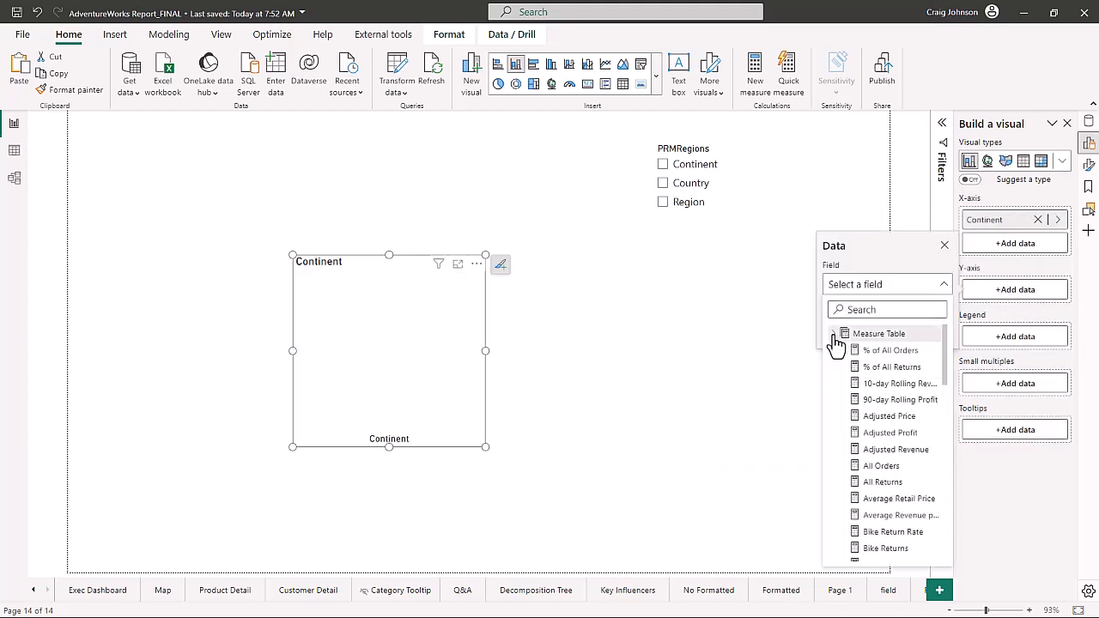
scroll(880, 455, "down", 10)
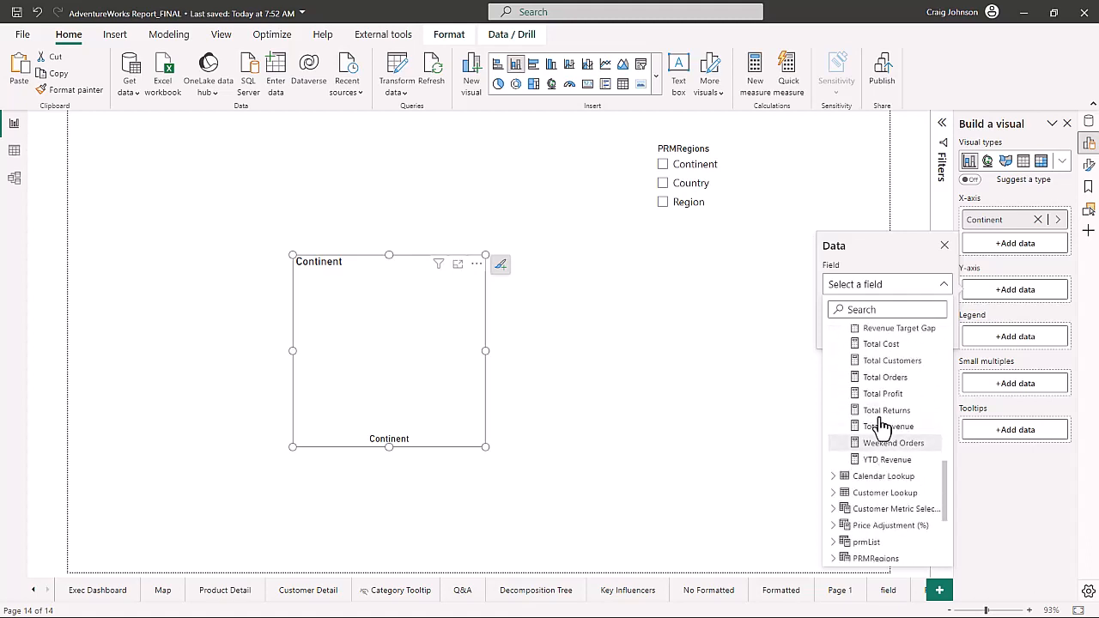
left_click(884, 427)
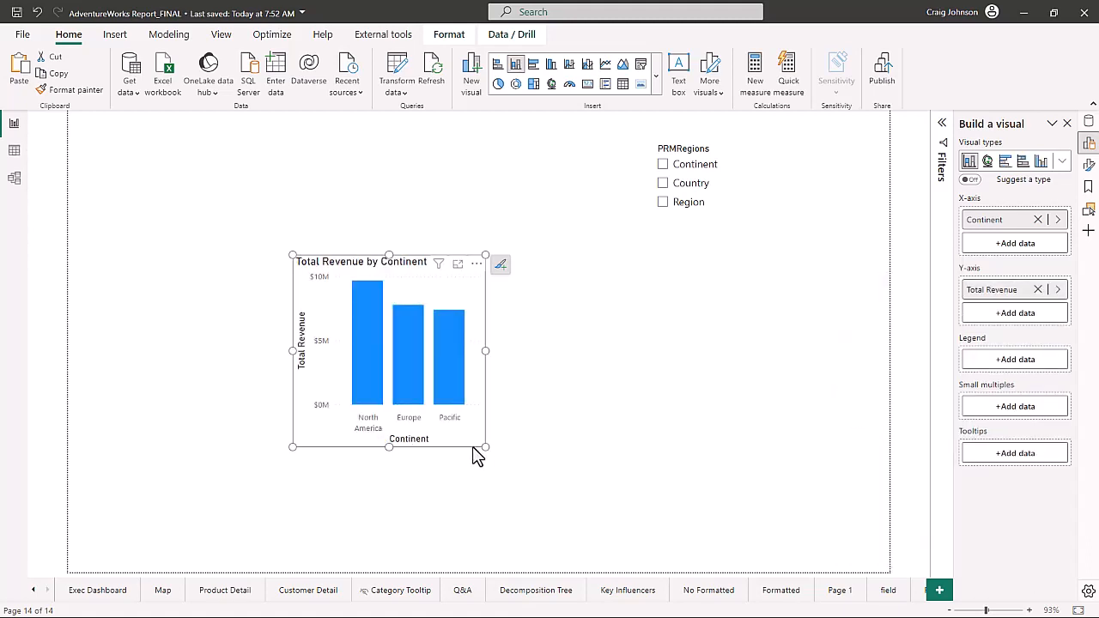
left_click_drag(485, 446, 589, 473)
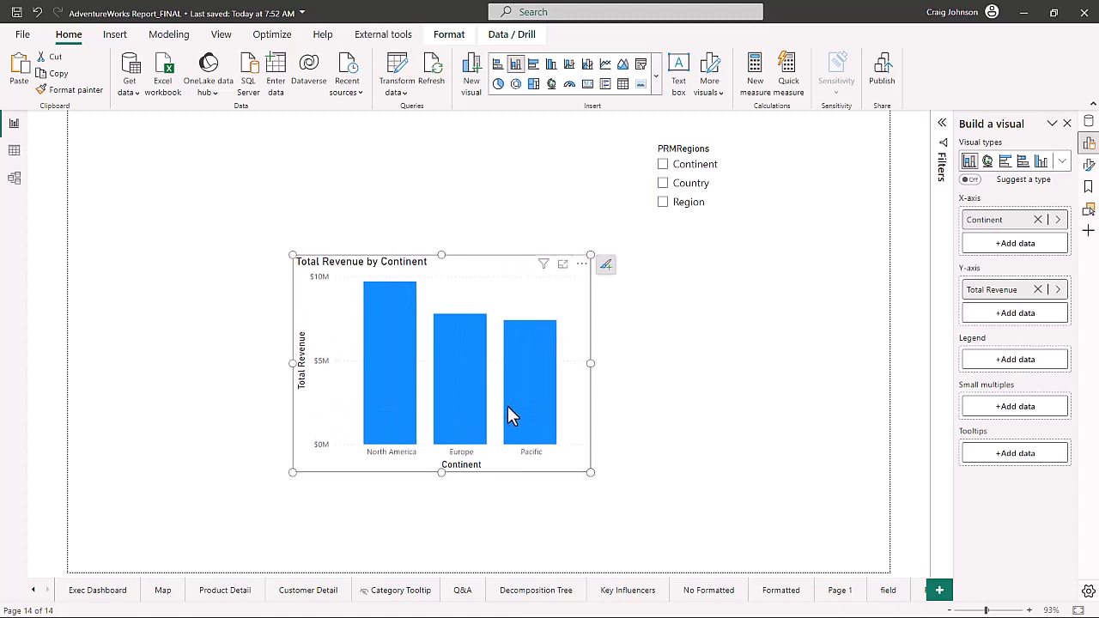
Collapse the prmList table, expand PRMRegions, and display the DAX definition of its PRMRegions field.
mouse_move(505, 405)
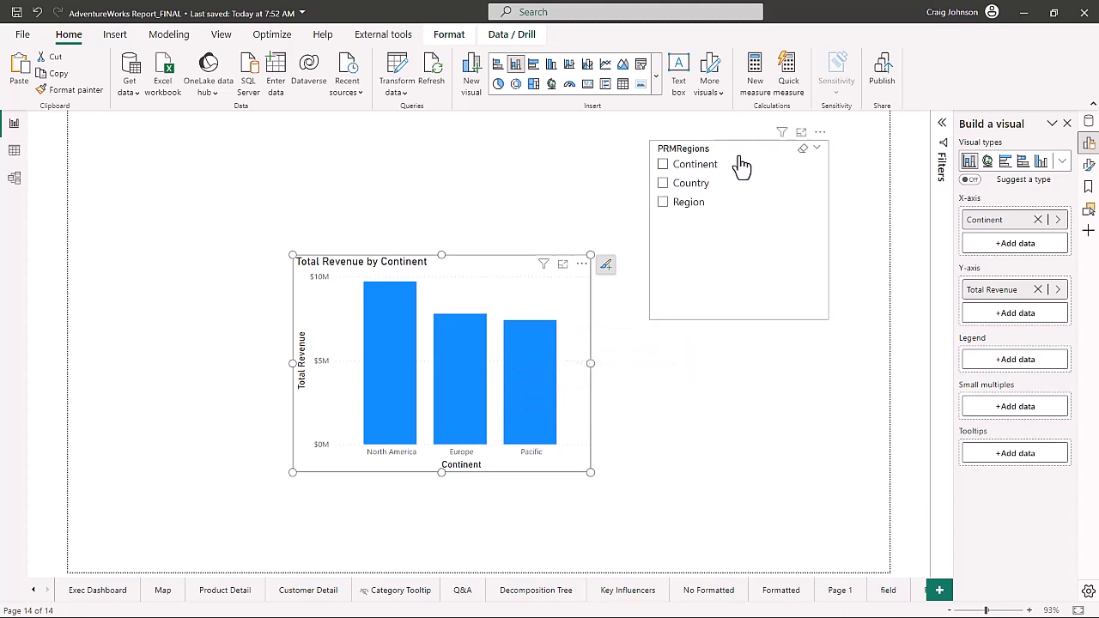
left_click(1087, 125)
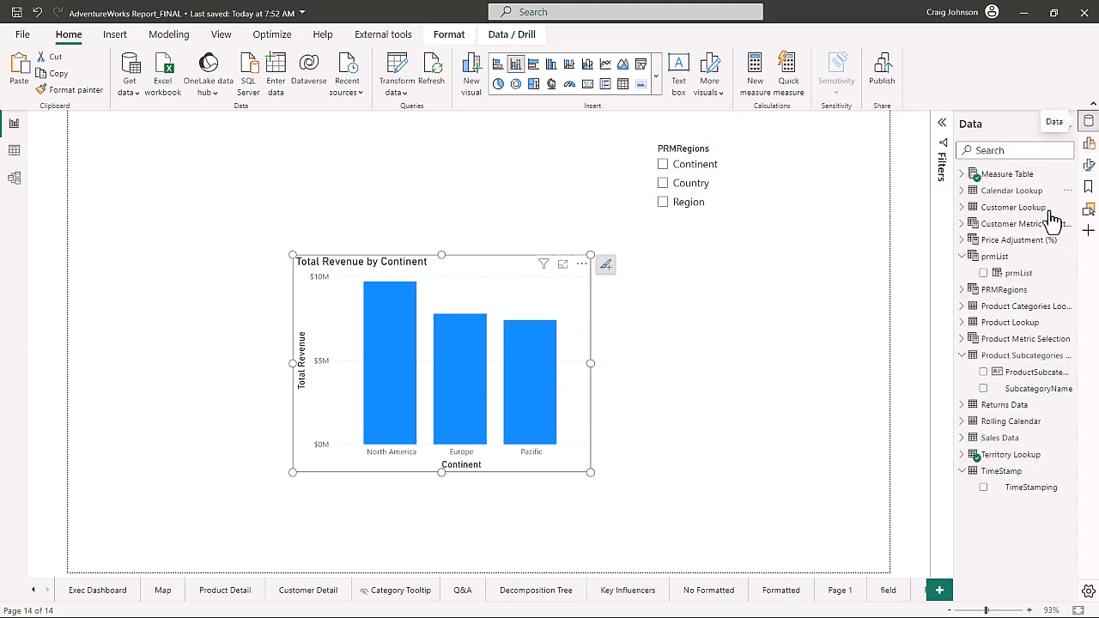
left_click(963, 257)
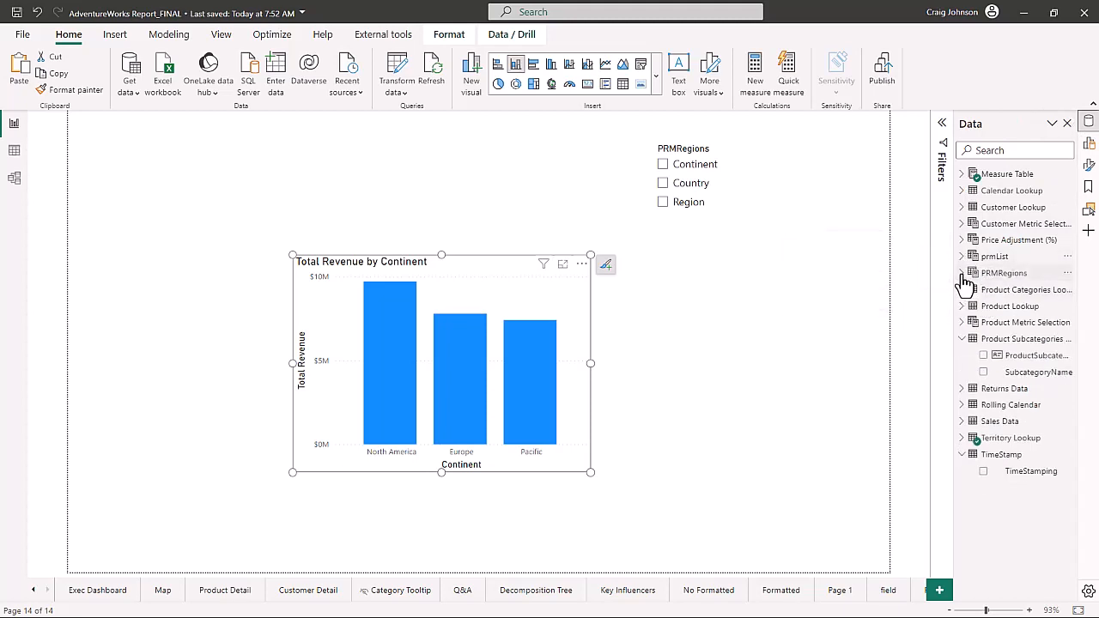
left_click(962, 273)
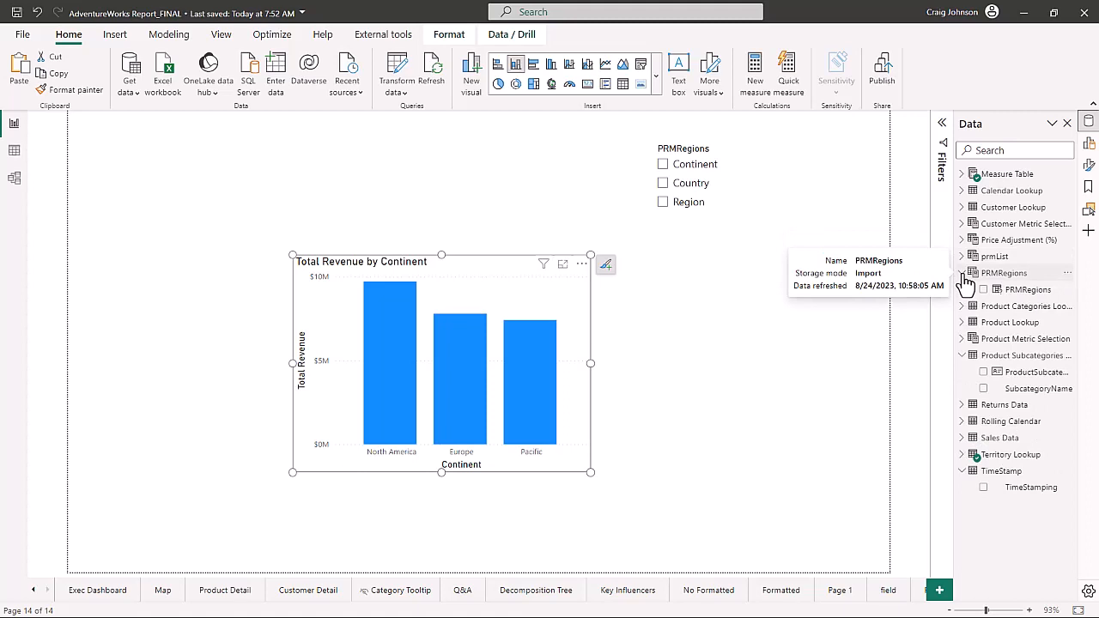
left_click(1014, 295)
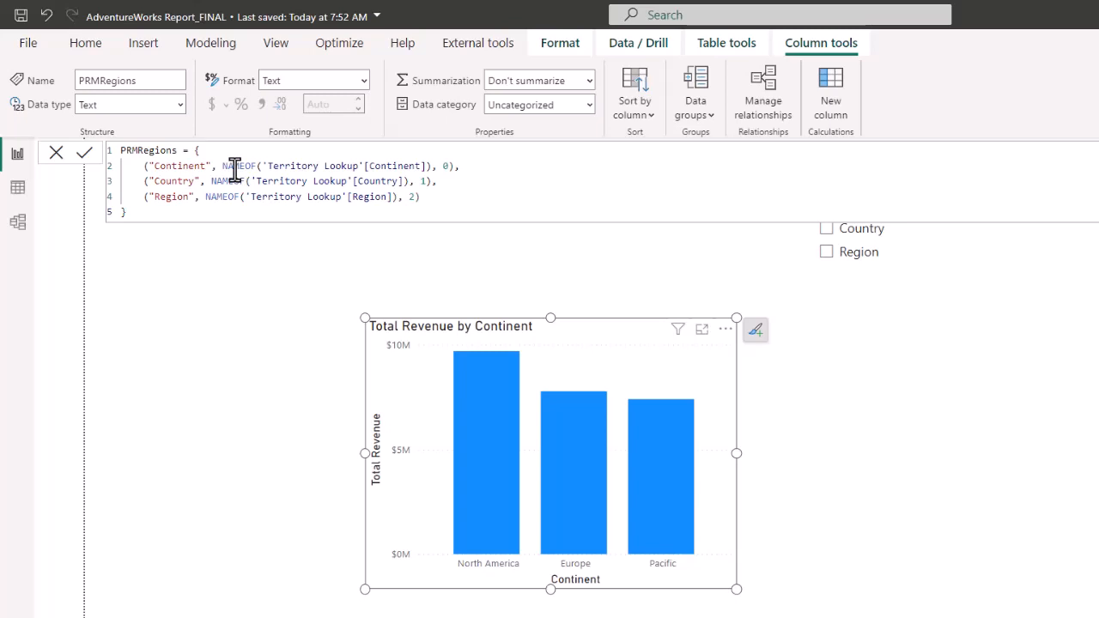
left_click(210, 44)
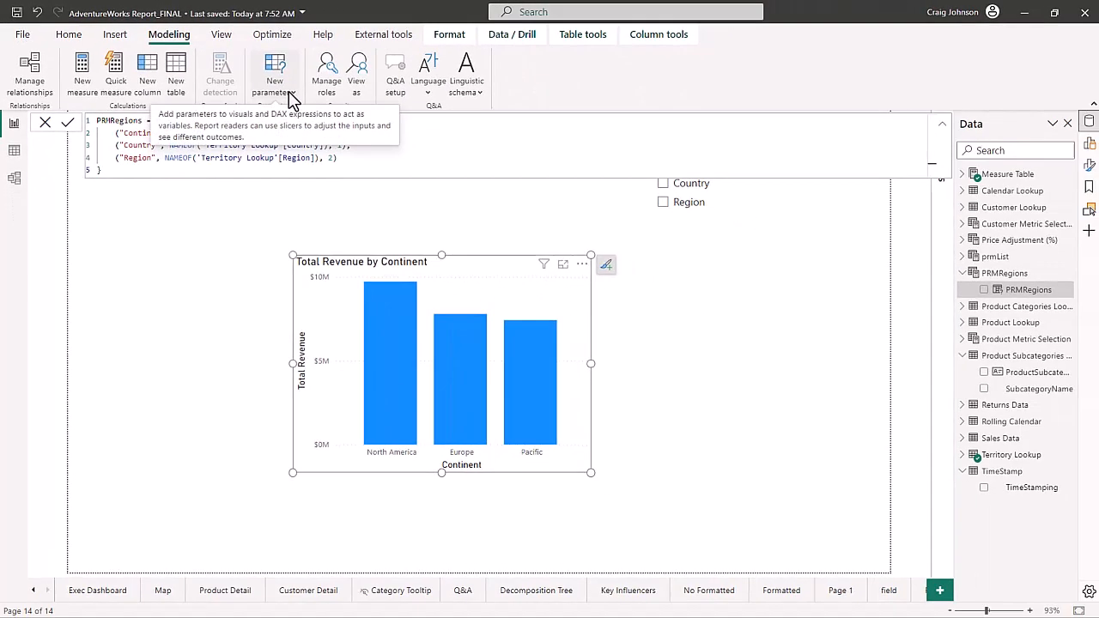
left_click(68, 39)
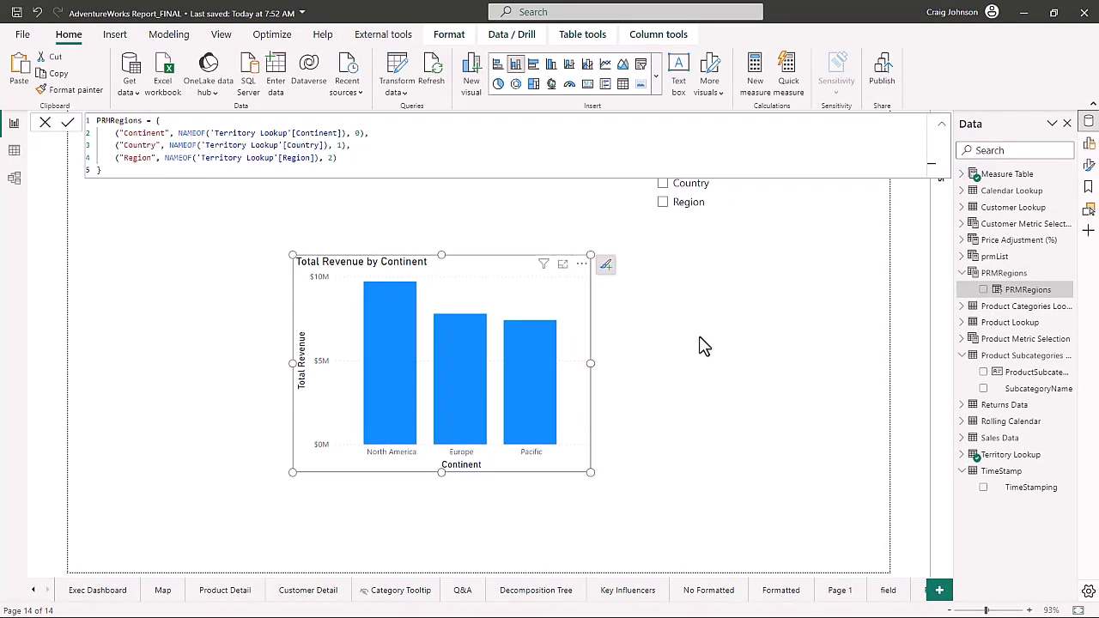
Replace Continent on the column chart's X-axis with the PRMRegions field parameter and slightly enlarge the chart from its lower-right corner.
left_click(941, 124)
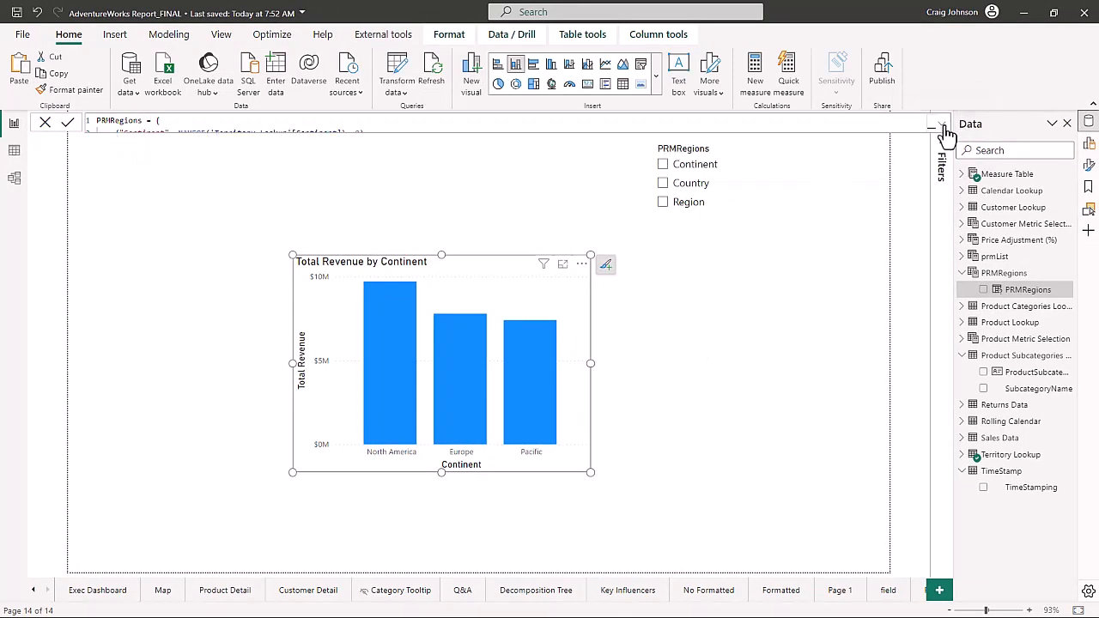
left_click(1089, 143)
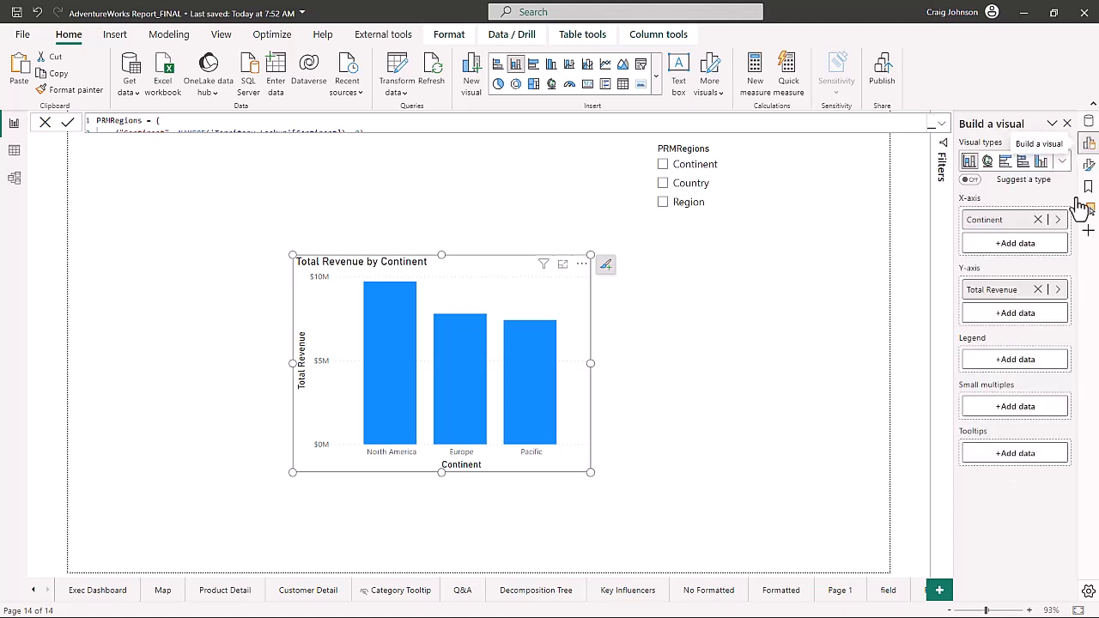
left_click(1037, 220)
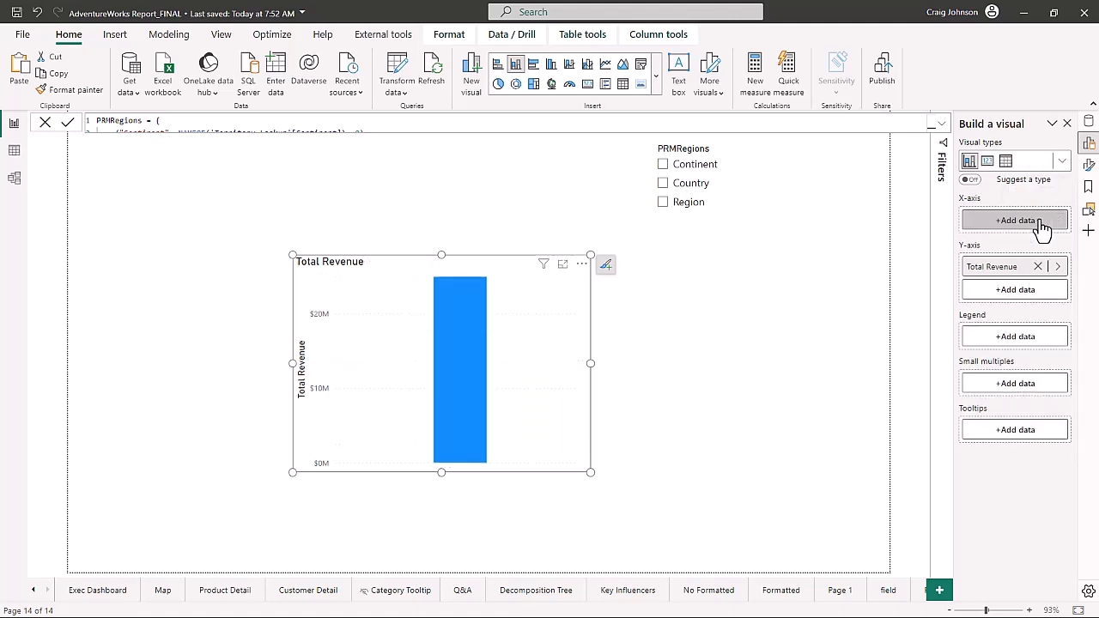
left_click(1020, 221)
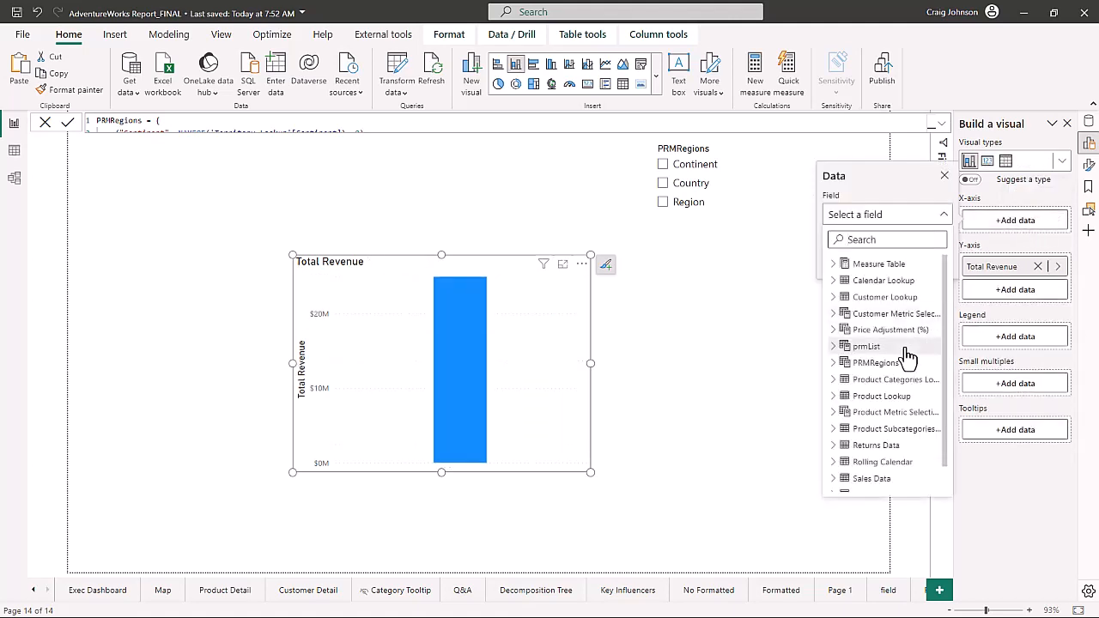
left_click(836, 365)
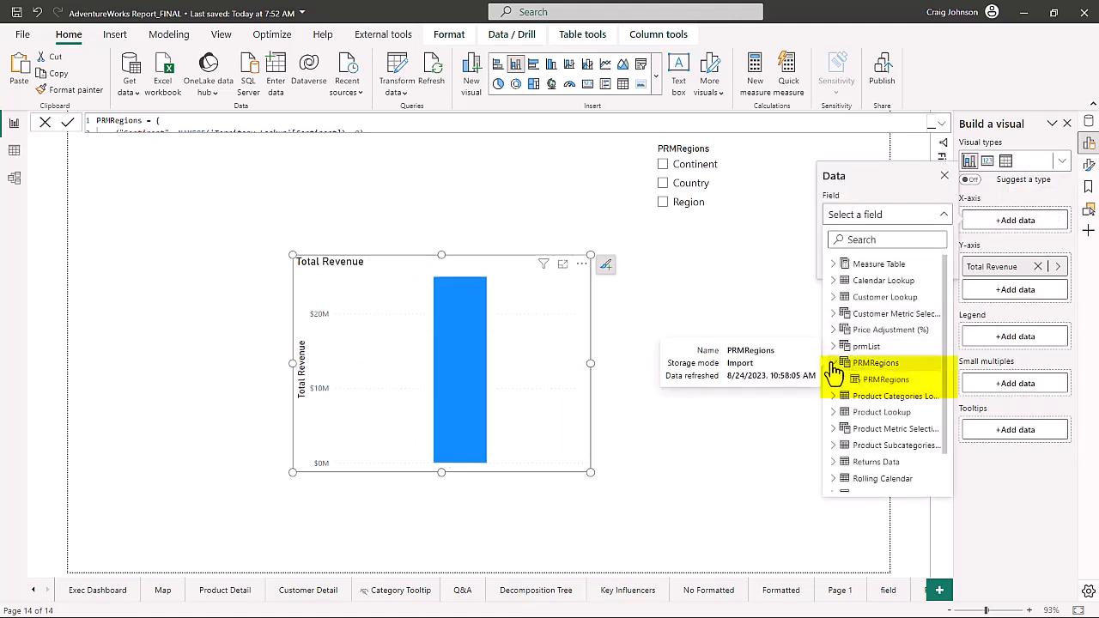
left_click(888, 388)
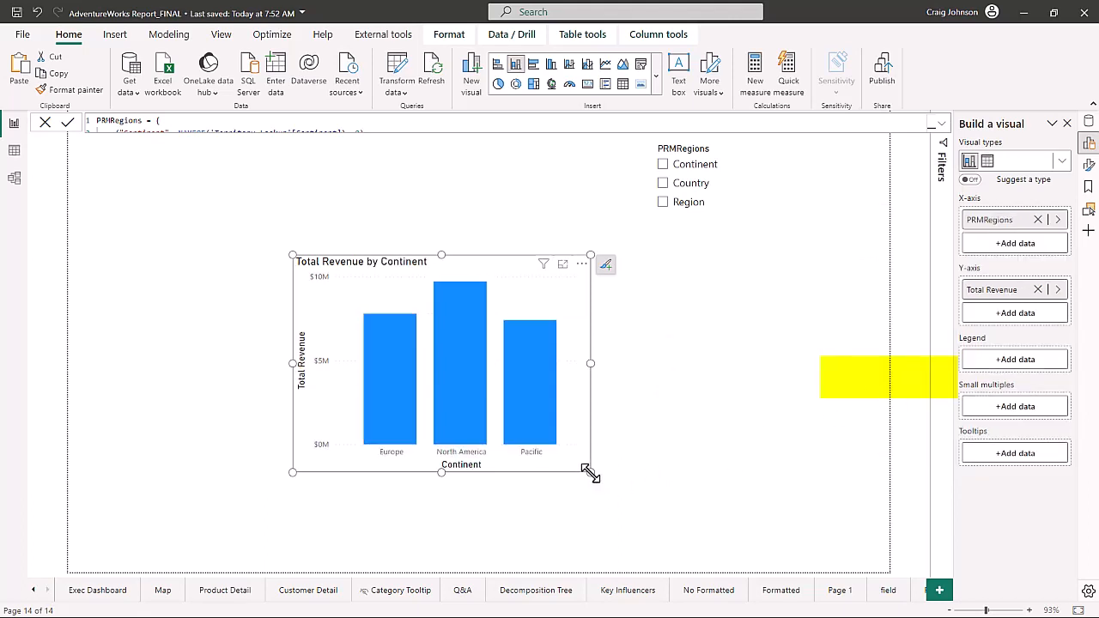
left_click_drag(590, 473, 627, 501)
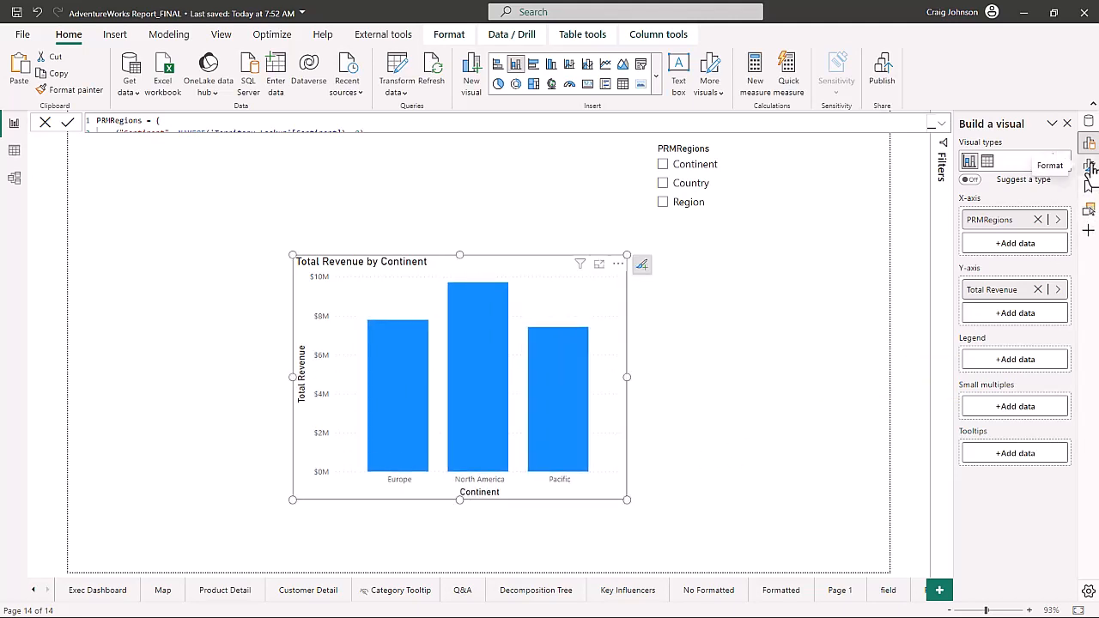
left_click(1088, 167)
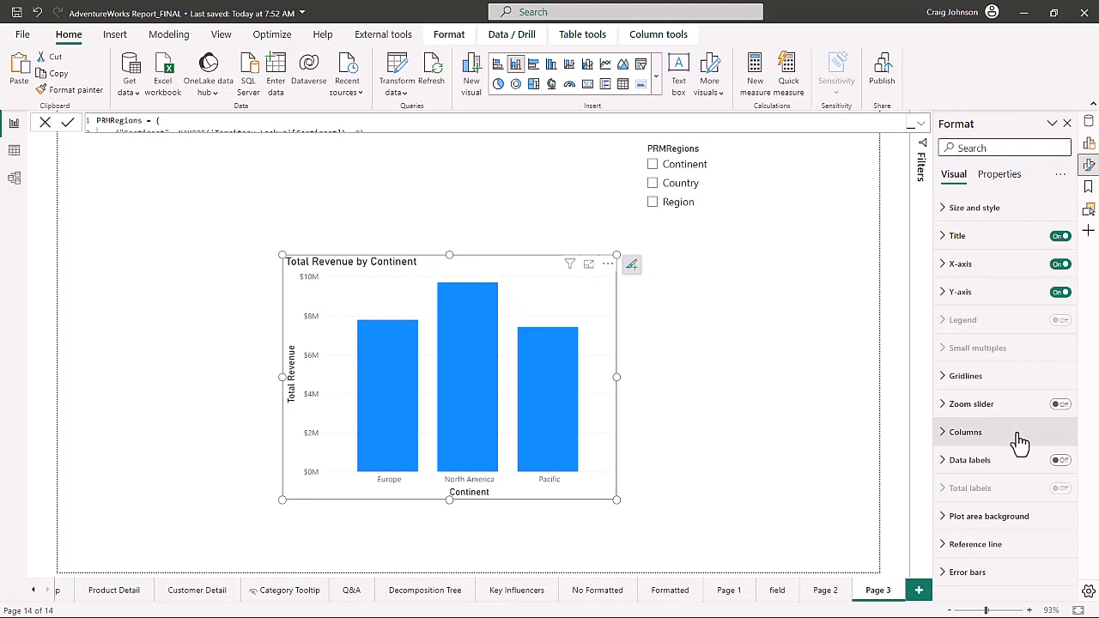
left_click(946, 297)
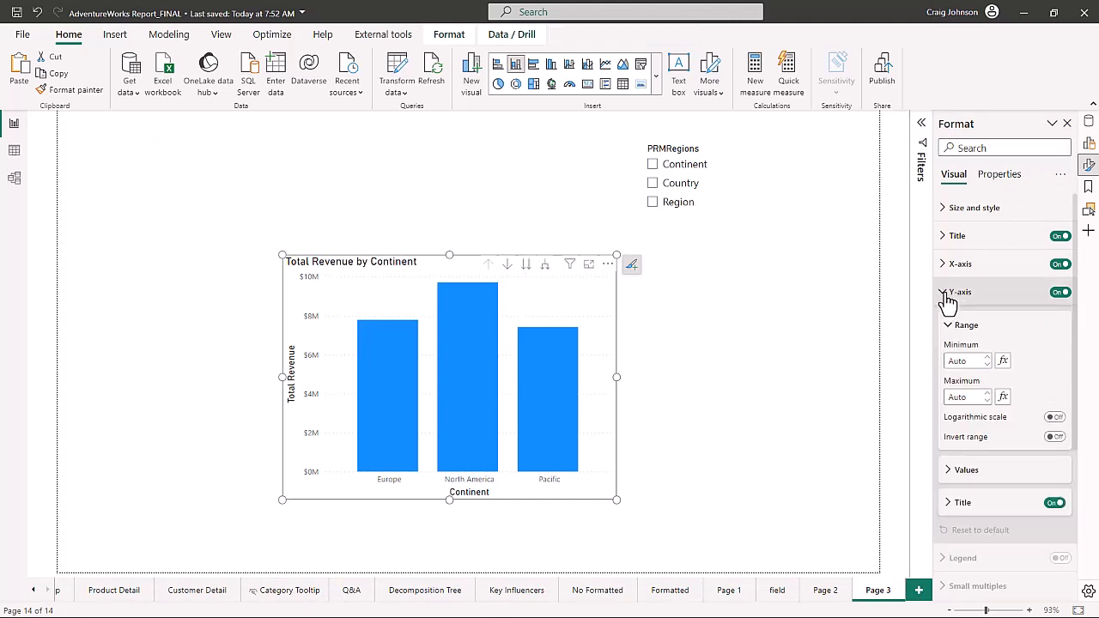
left_click(946, 296)
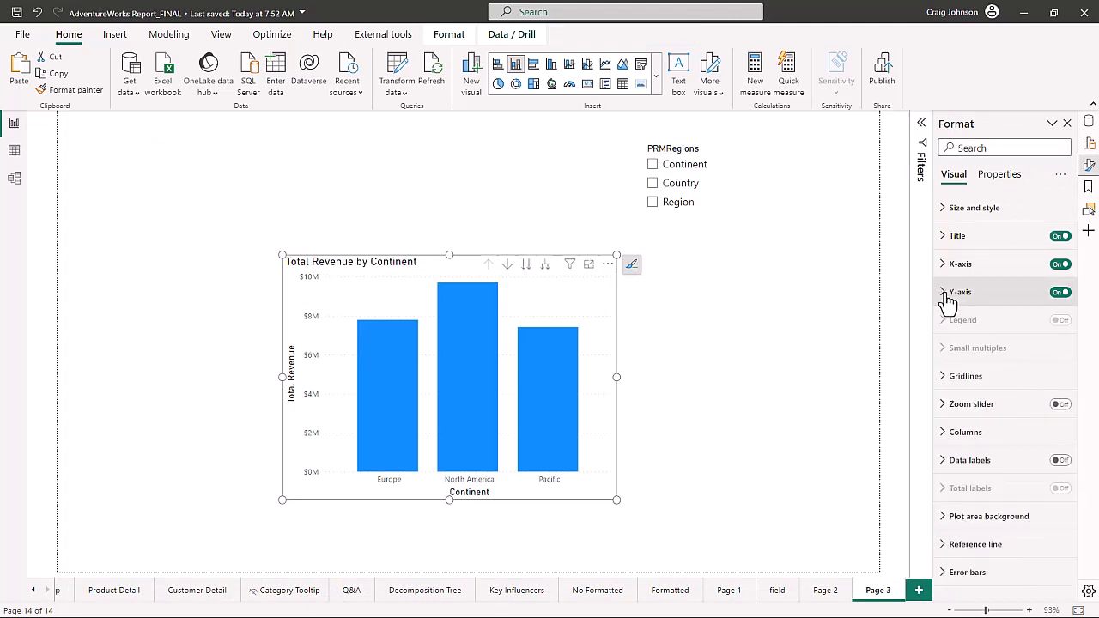
Test the PRMRegions slicer by switching the chart to Country, Region, Continent, Country and Region in turn.
left_click(652, 184)
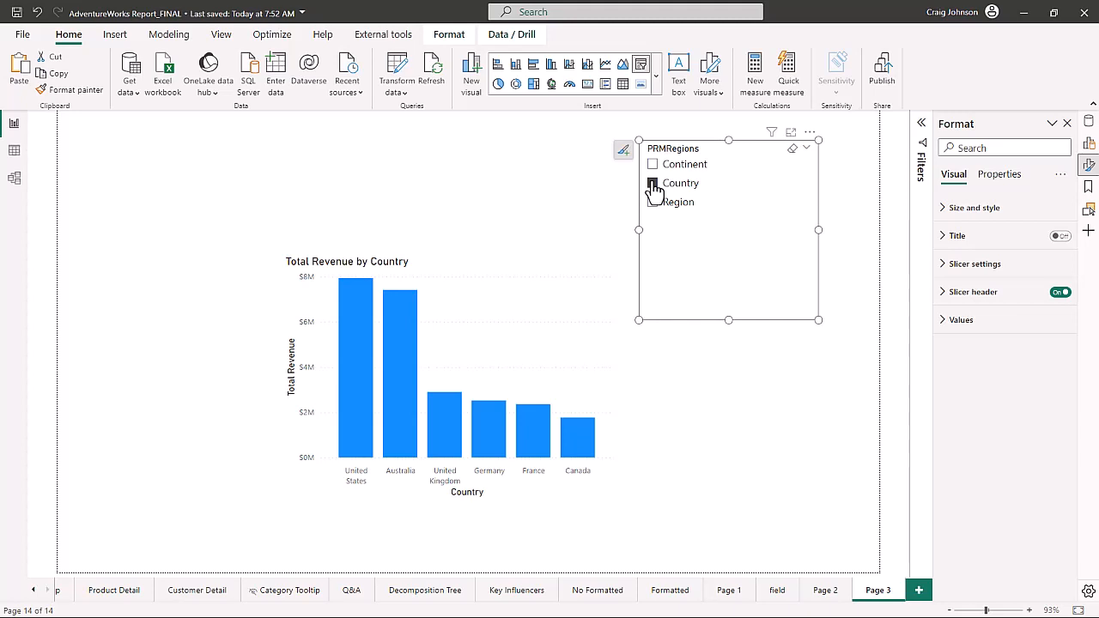
left_click(653, 202)
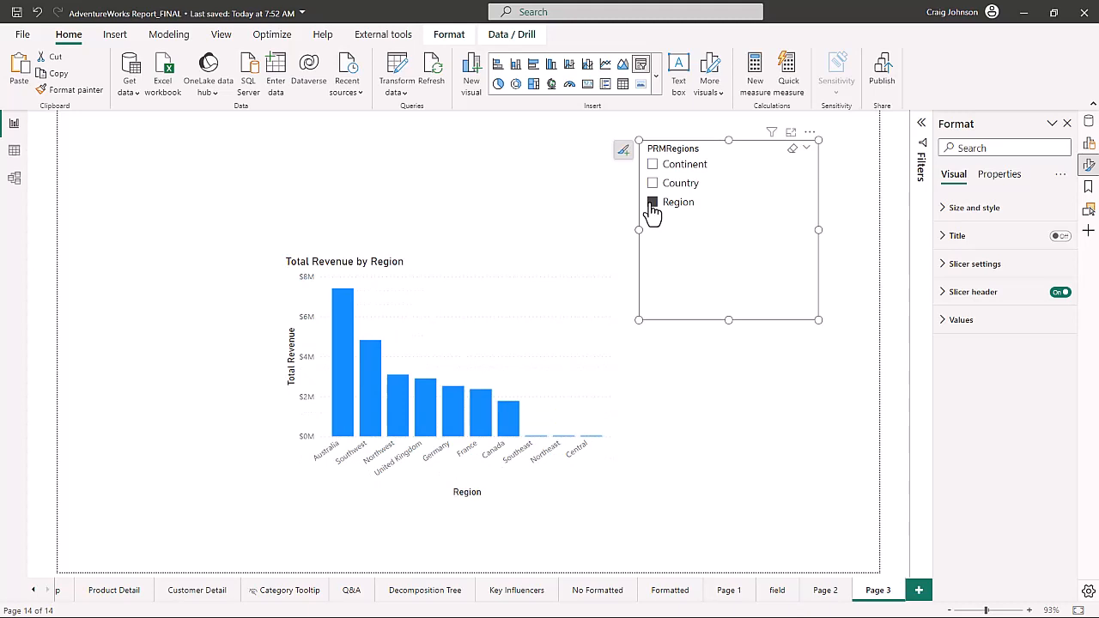
left_click(653, 166)
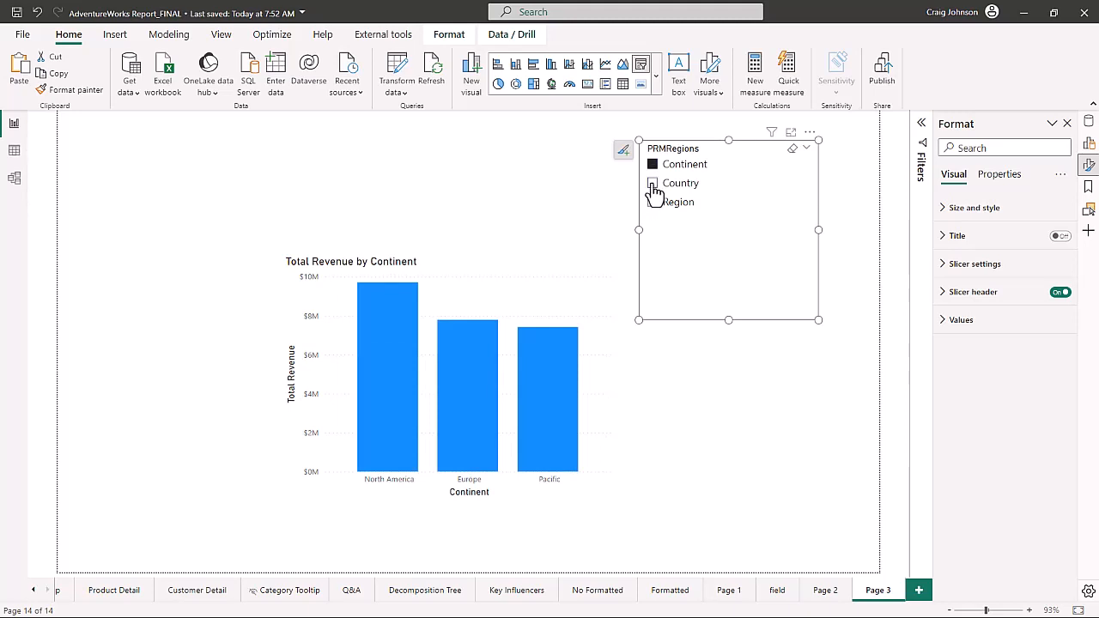
left_click(654, 192)
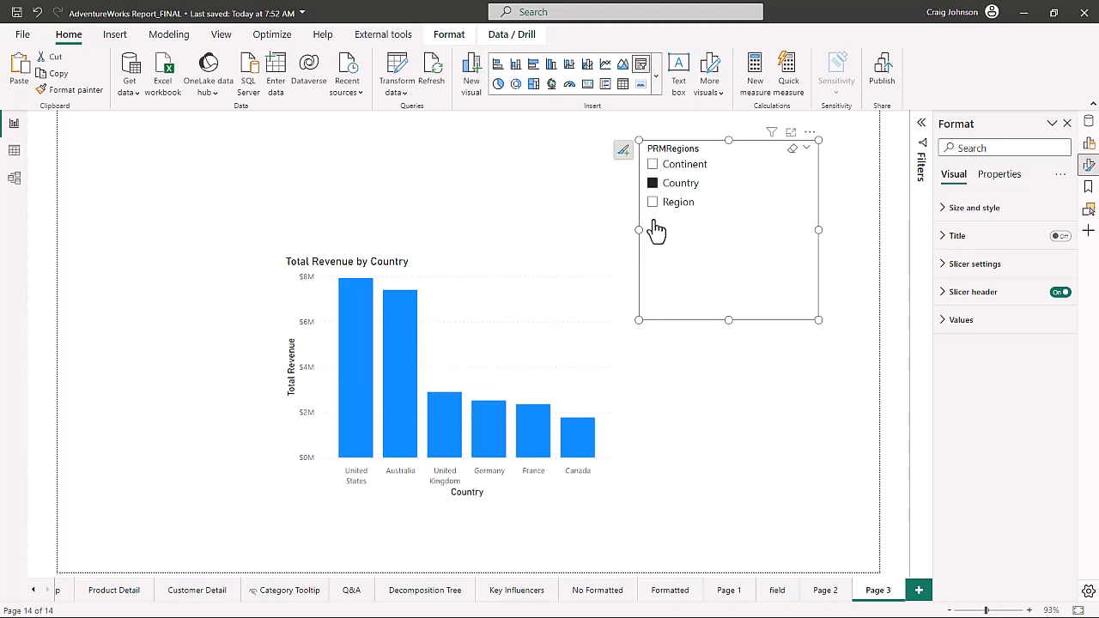
left_click(653, 206)
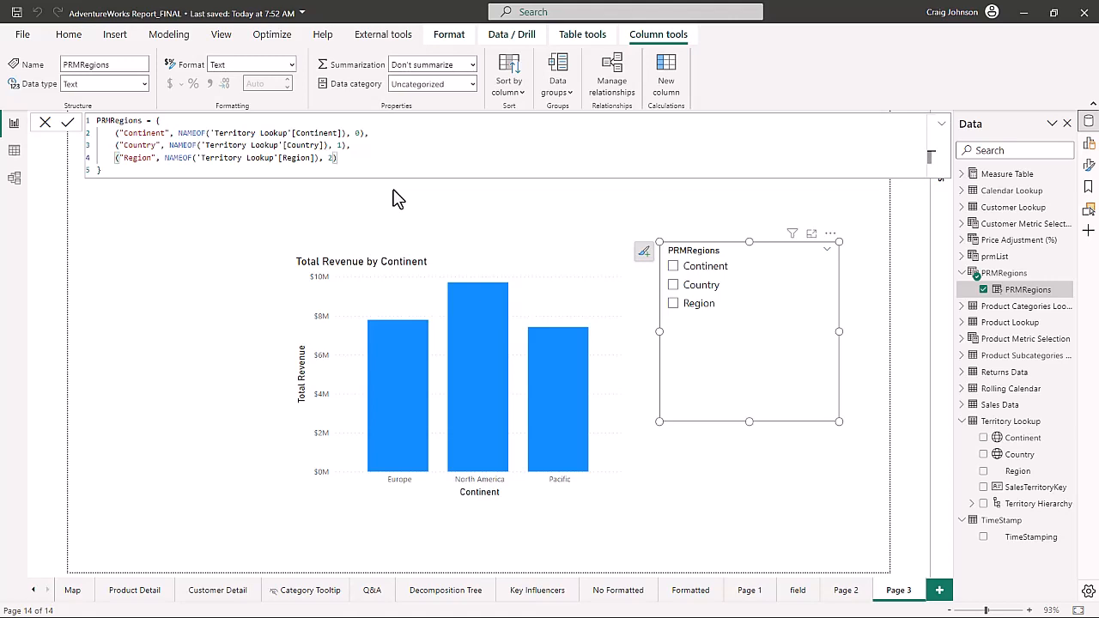
Duplicate the Region entry as a new last line in the PRMRegions DAX definition, with a comma separating the two entries.
type(",")
key("shift+Return")
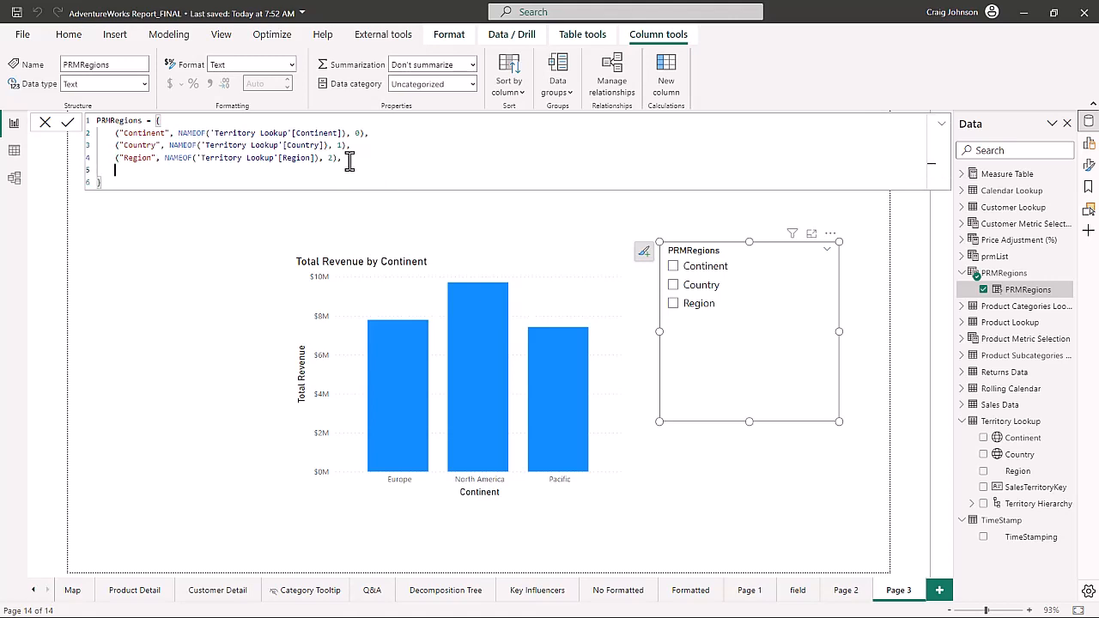
left_click_drag(115, 159, 337, 160)
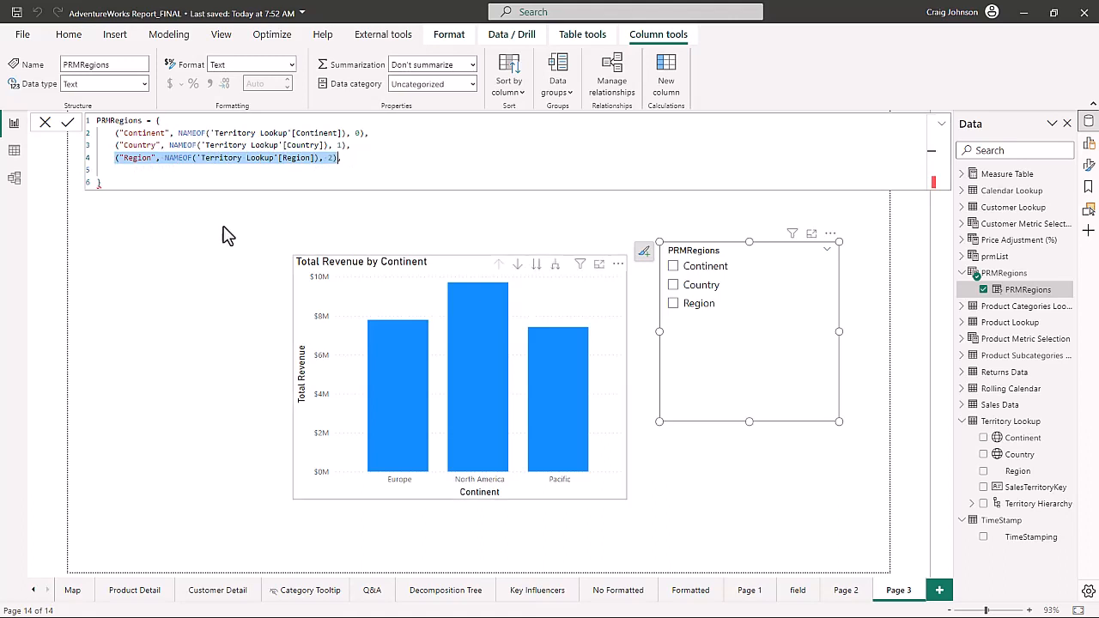
key("Down")
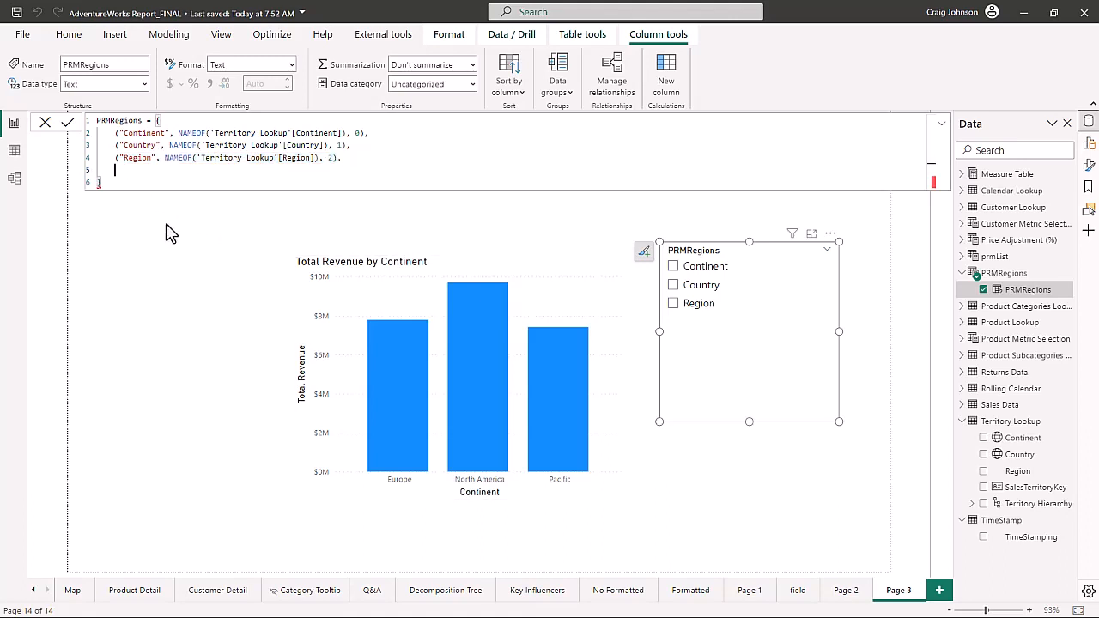
type("(\"Region\", NAMEOF('Territory Lookup'[Region]), 2)")
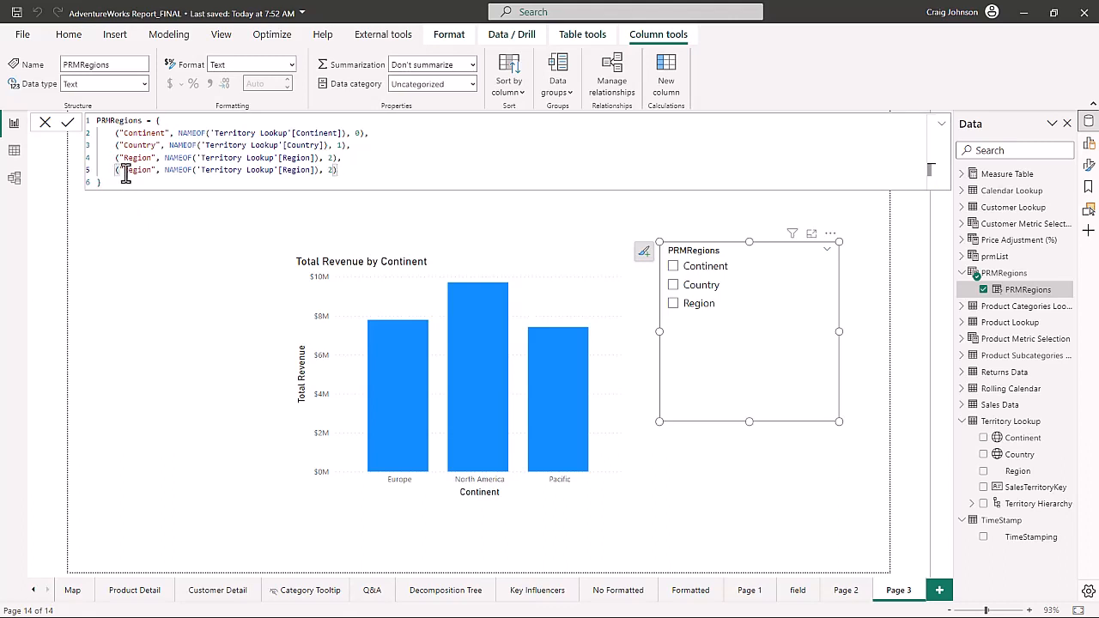
Change the display name of the duplicated entry in the PRMRegions definition to "SalesTerritoryKey".
left_click_drag(123, 170, 150, 170)
left_click_drag(122, 170, 152, 170)
type("Sale")
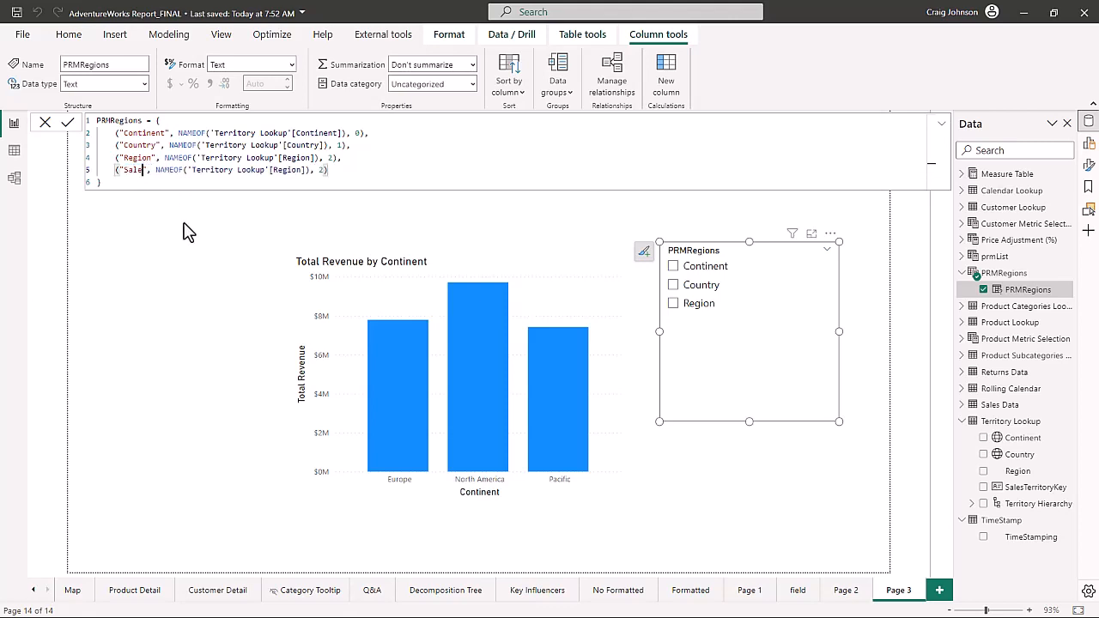
type("sTerritory")
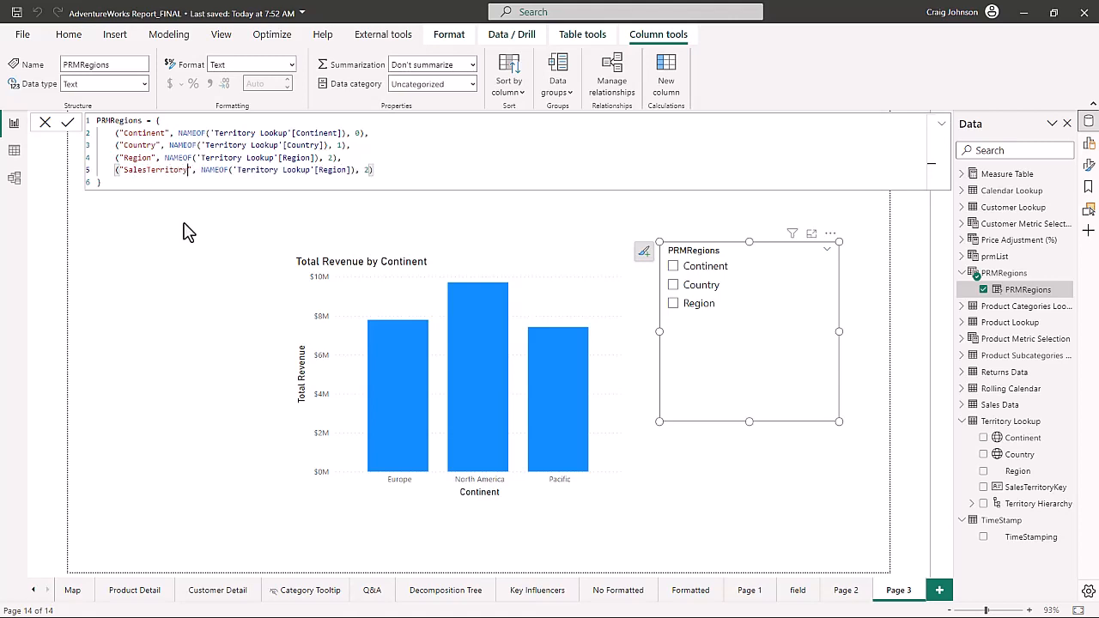
type("Key")
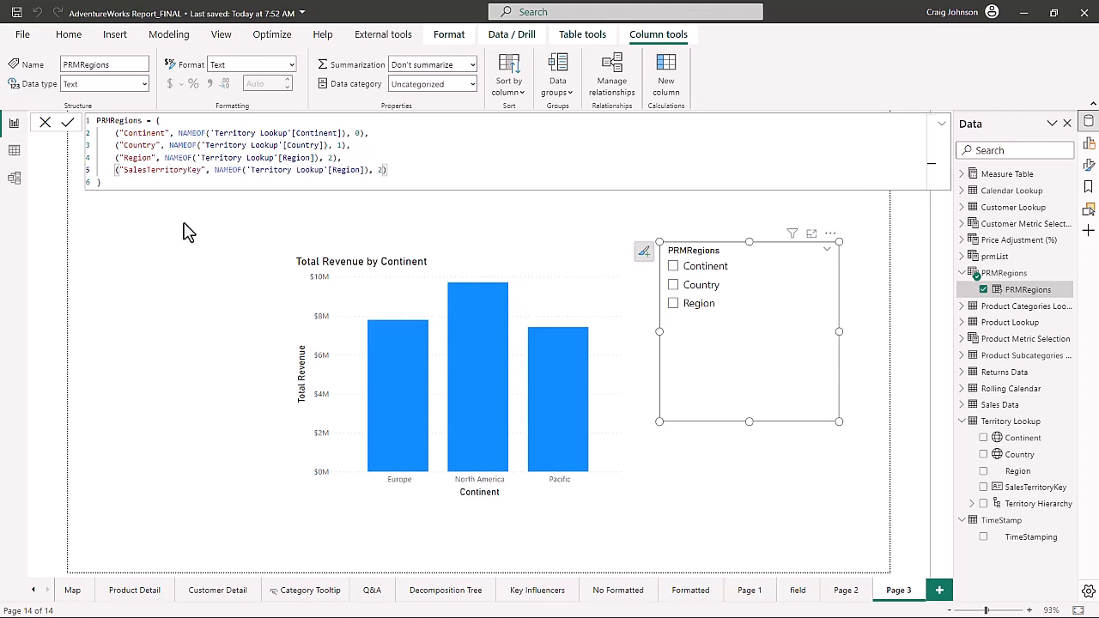
Point the new entry's NAMEOF reference to 'Territory Lookup'[SalesTerritoryKey] instead of the Region column.
left_click(361, 169)
key("BackSpace")
key("BackSpace")
key("BackSpace")
key("BackSpace")
key("BackSpace")
key("BackSpace")
key("BackSpace")
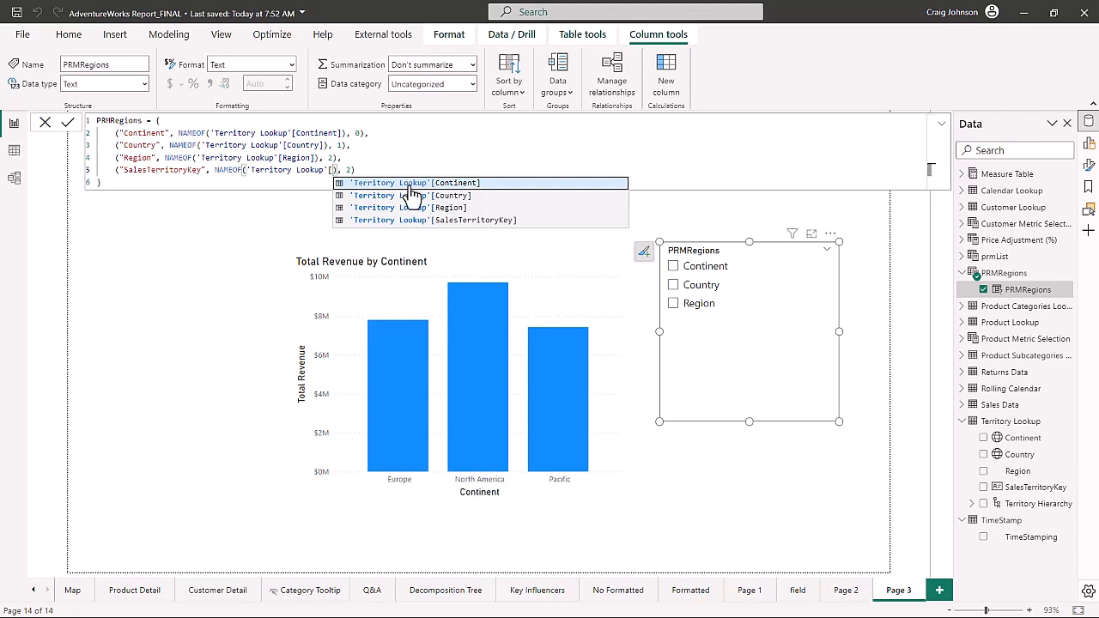
left_click(391, 225)
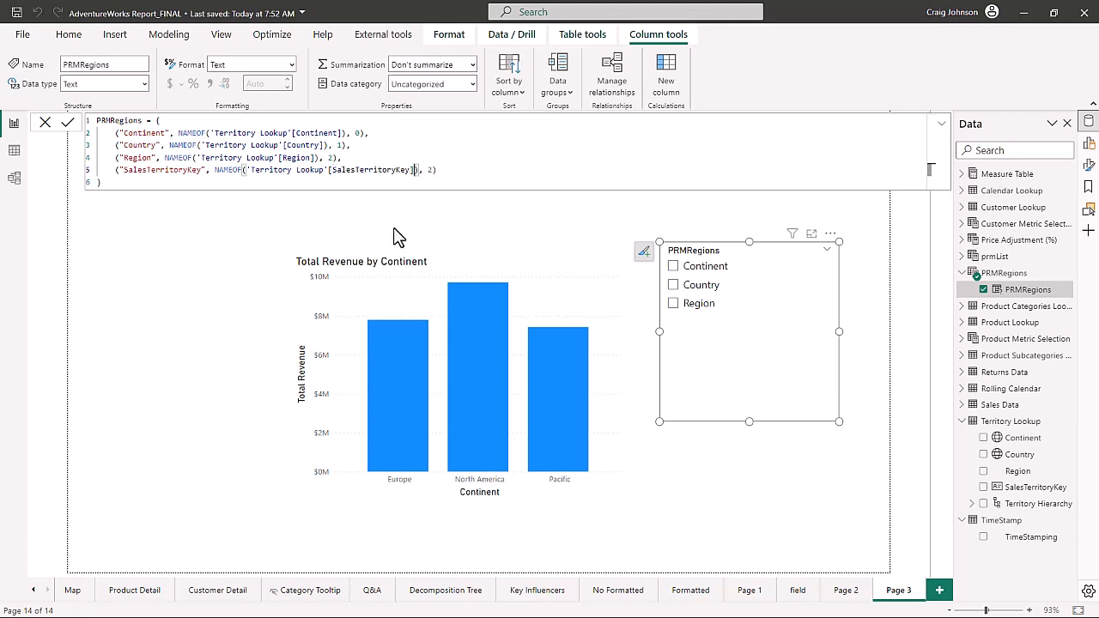
Set the SalesTerritoryKey entry's order index to 3 and commit the PRMRegions definition.
type("2")
left_click(431, 169)
key("BackSpace")
type("3")
left_click(116, 183)
key("Return")
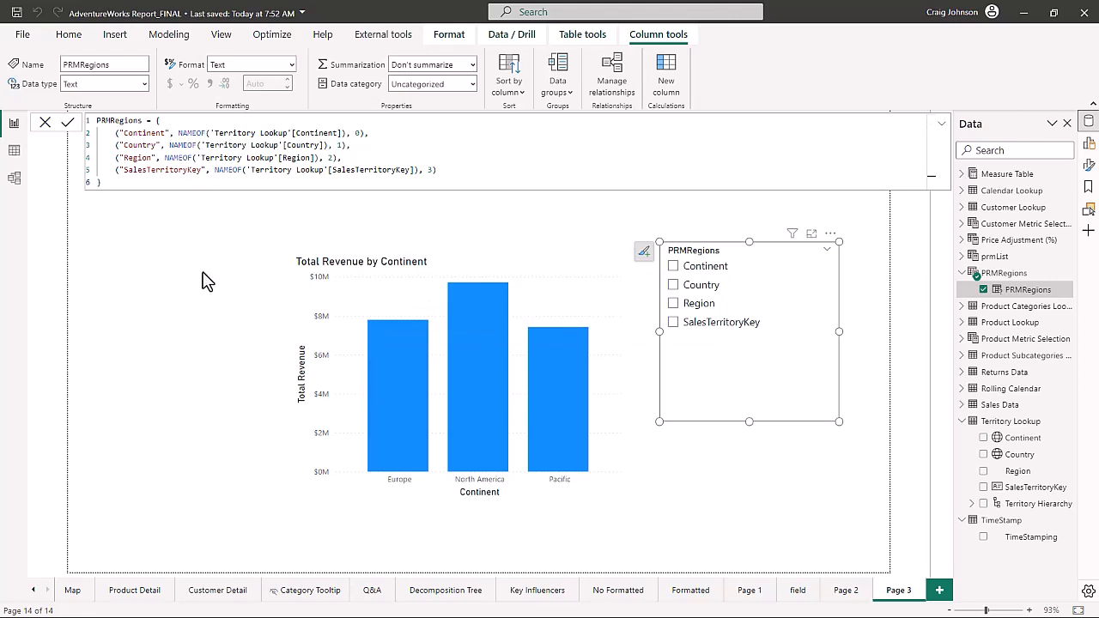
Leave the formula editor and test the PRMRegions slicer by choosing Region followed by SalesTerritoryKey.
left_click(704, 496)
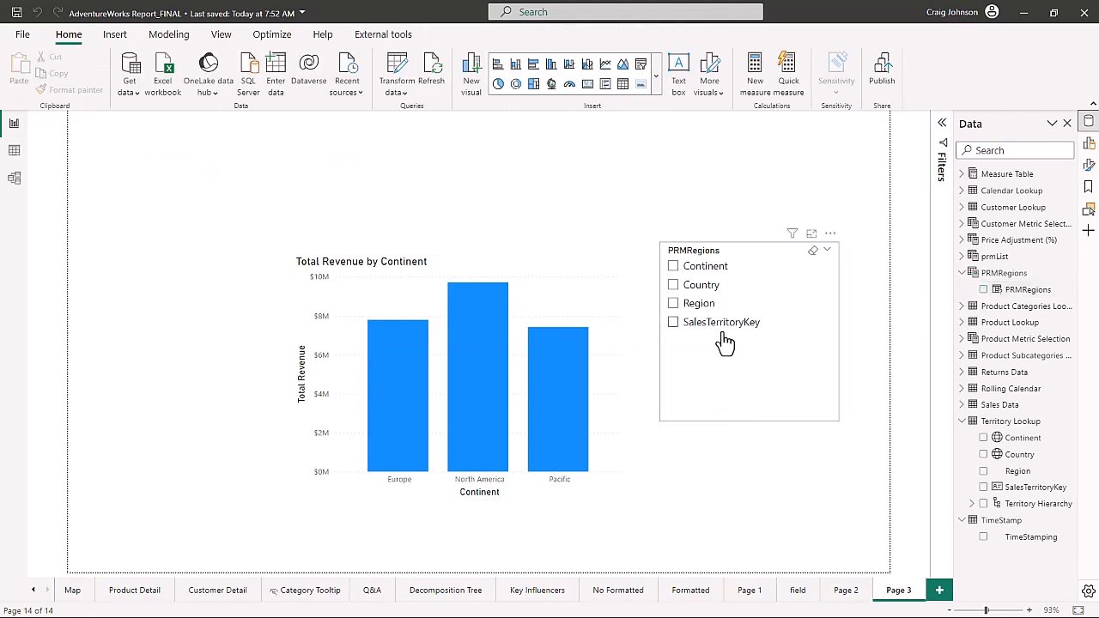
left_click(675, 305)
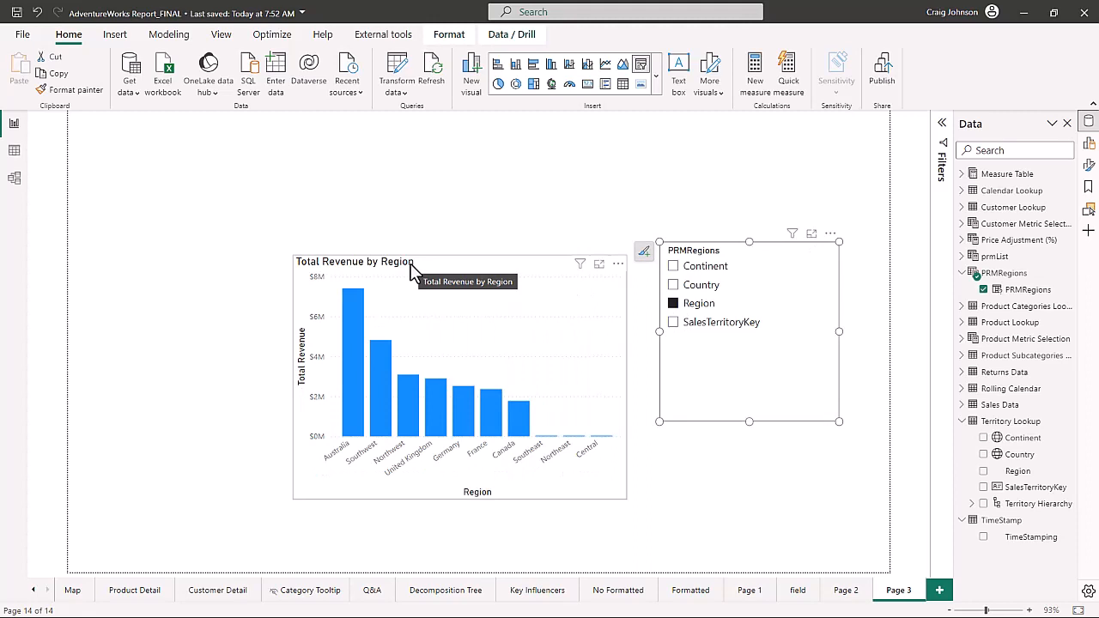
left_click(674, 326)
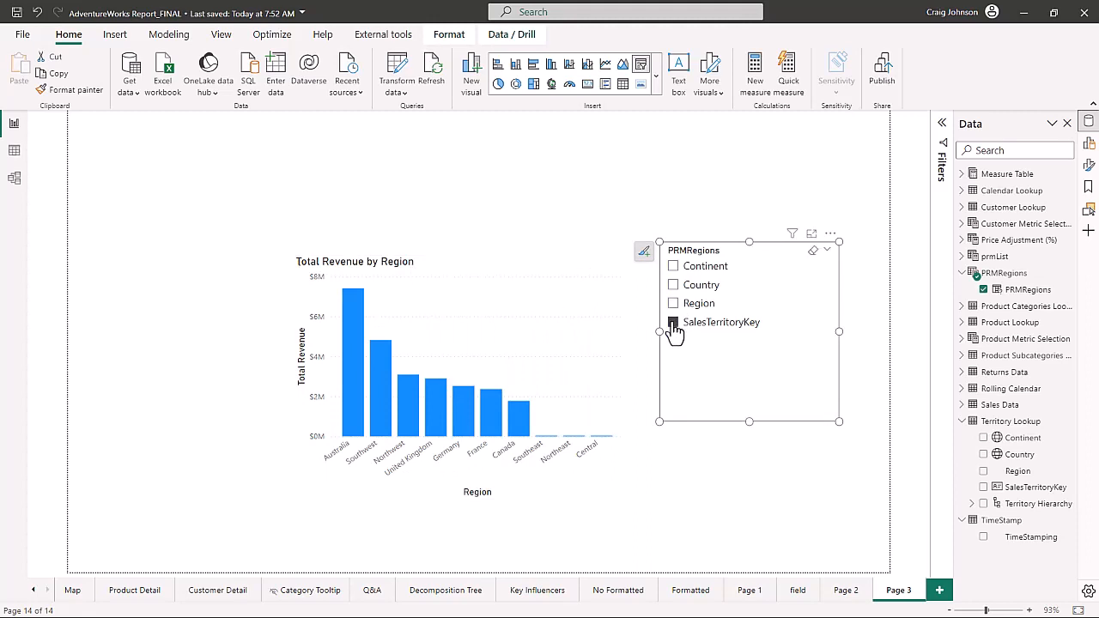